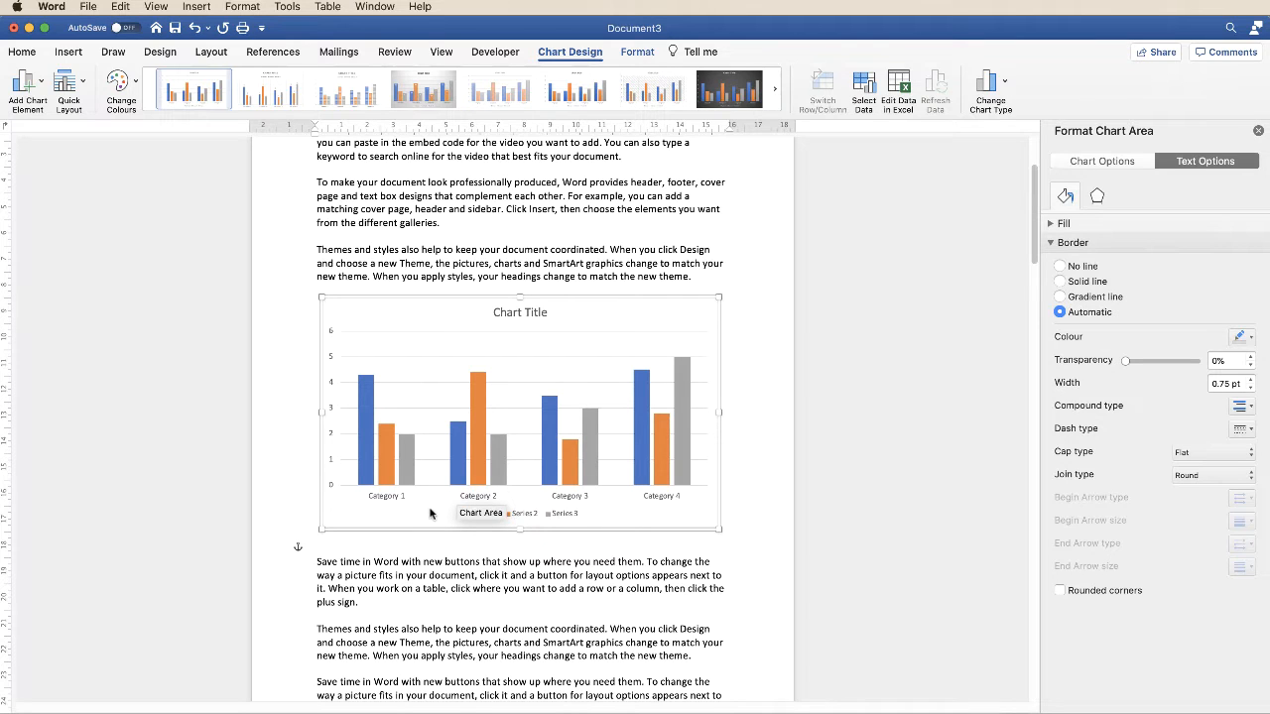
- Start a caption for the bar chart and add ". Chart Title" after the automatic label and number
right_click(428, 312)
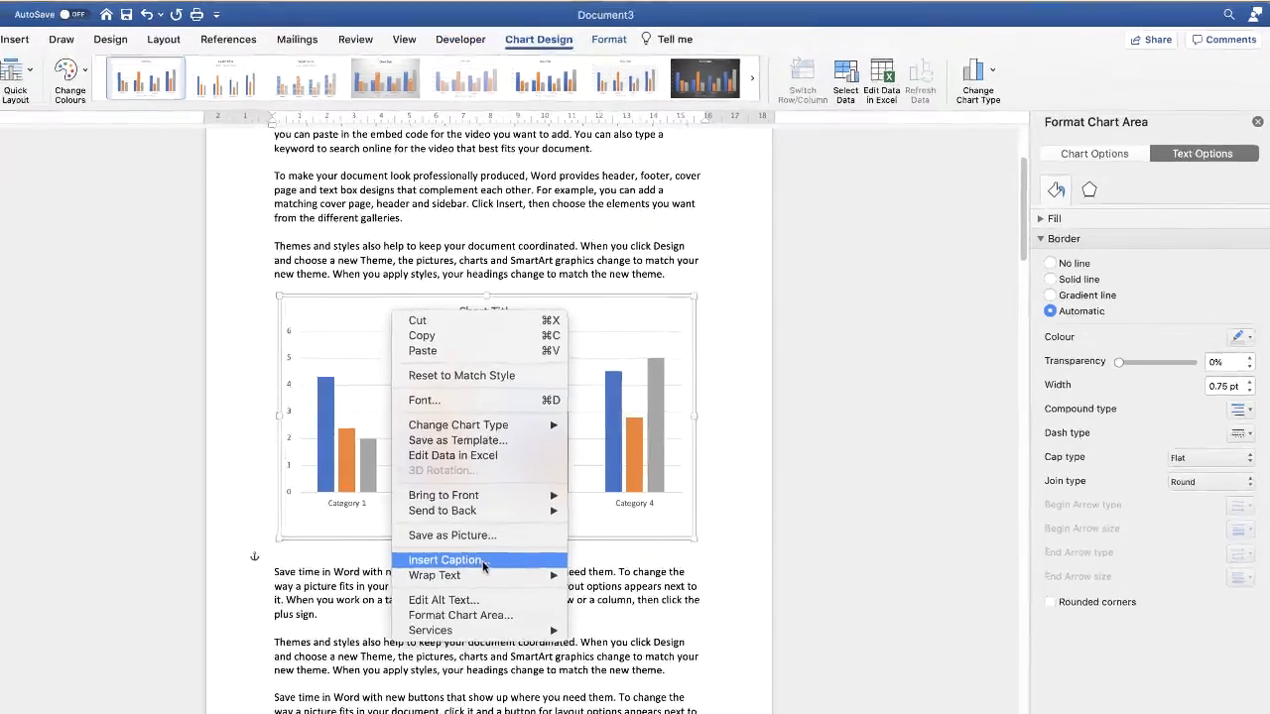
left_click(515, 553)
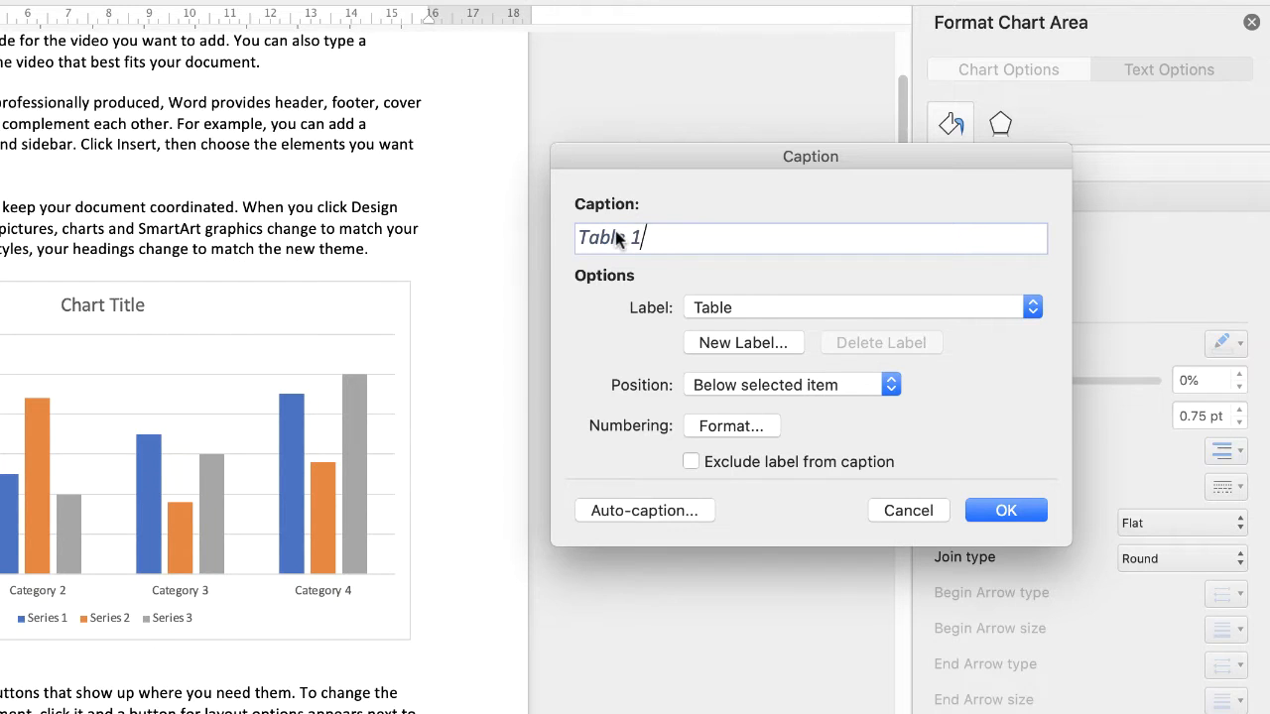
type(". Ca")
key("BackSpace")
type("hart Title")
- Set the chart caption's label to Figure and review the choices for its position relative to the chart
left_click(1032, 308)
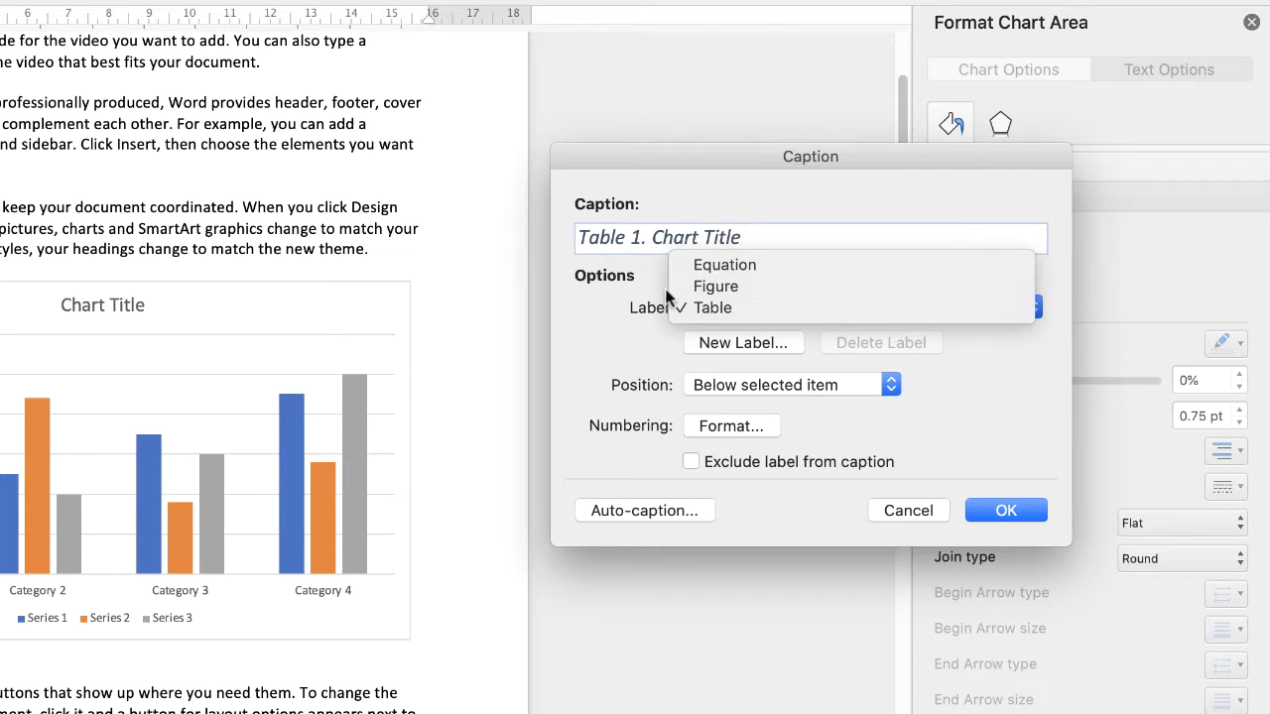
left_click(721, 284)
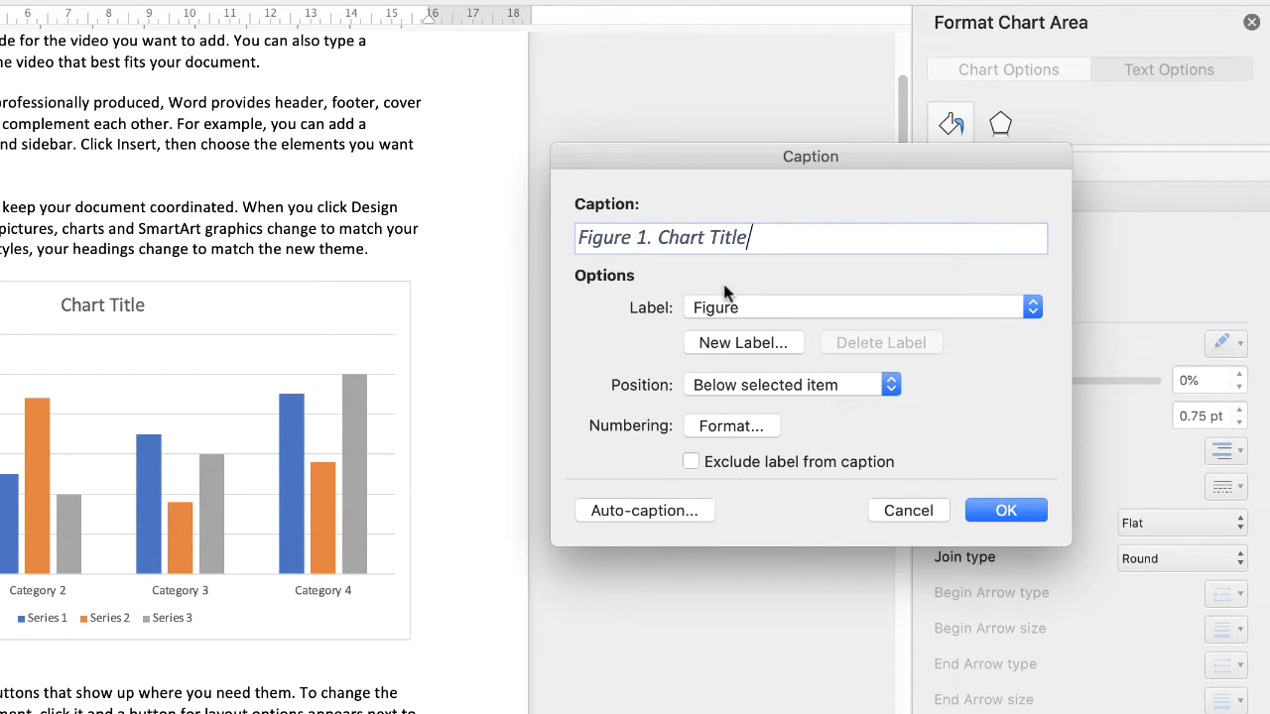
left_click(891, 385)
left_click(722, 387)
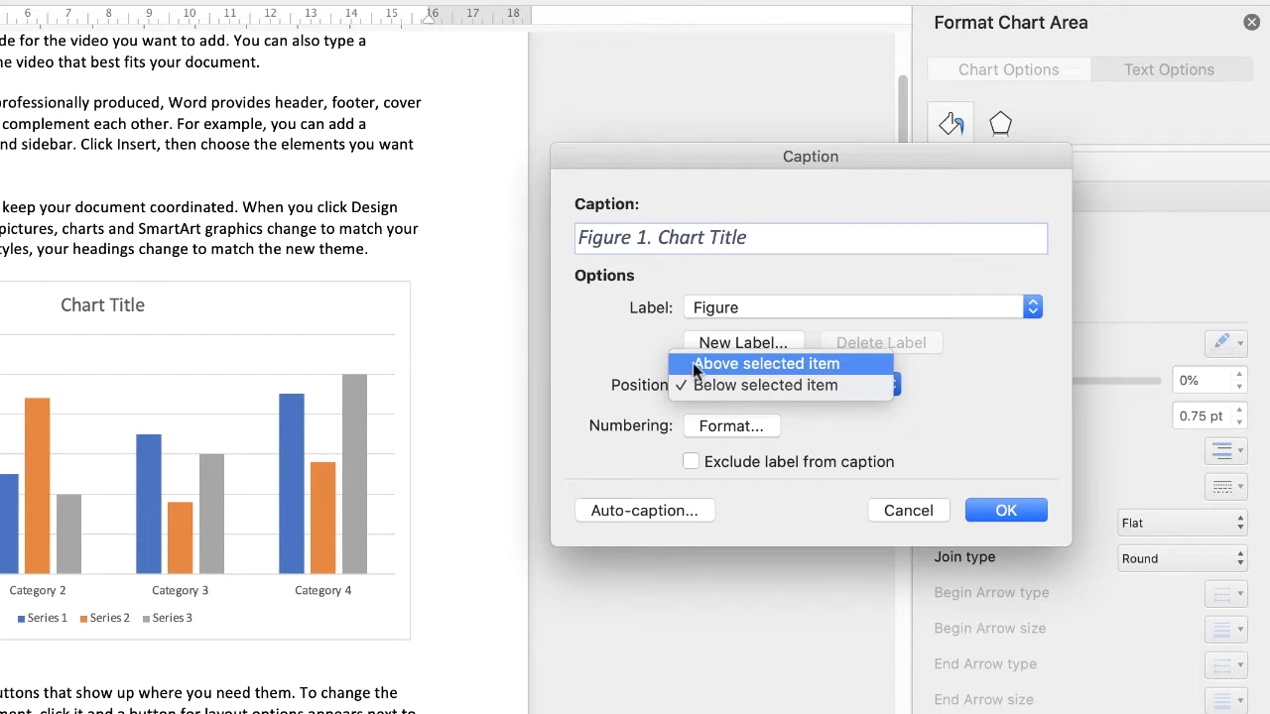
left_click(730, 364)
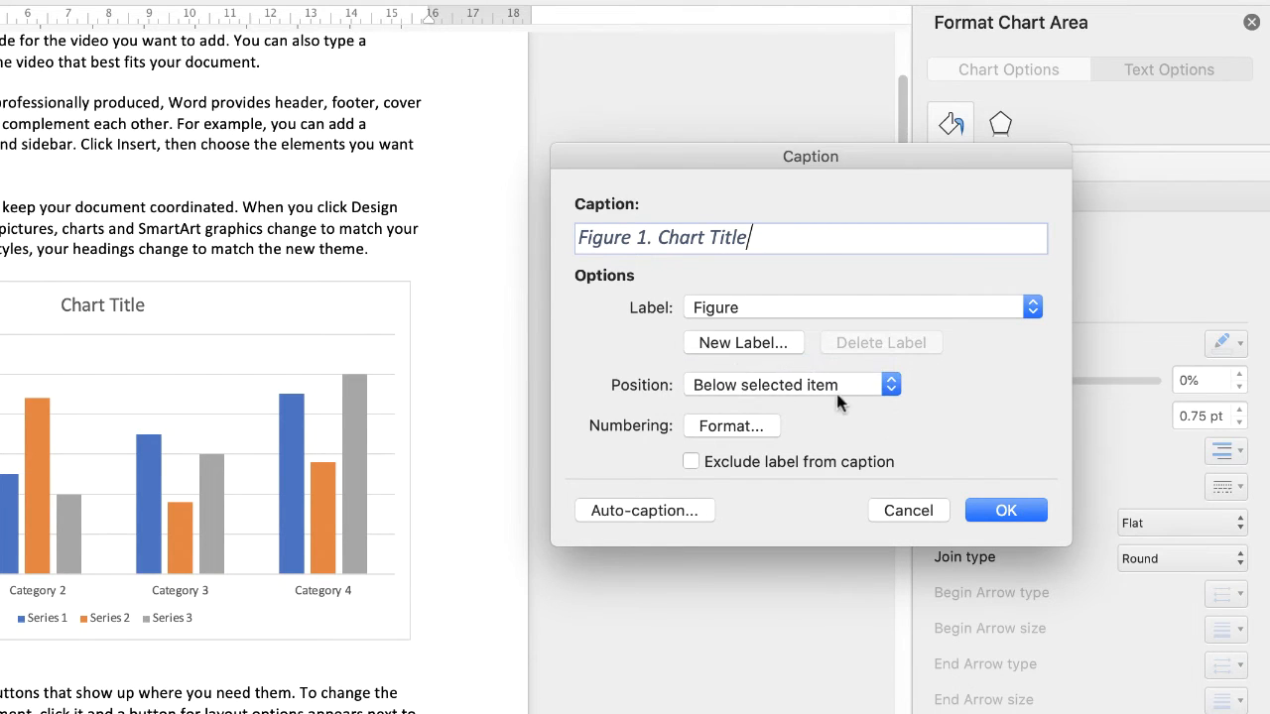
- Examine the available caption numbering formats and leave the numbering settings without applying changes
left_click(722, 431)
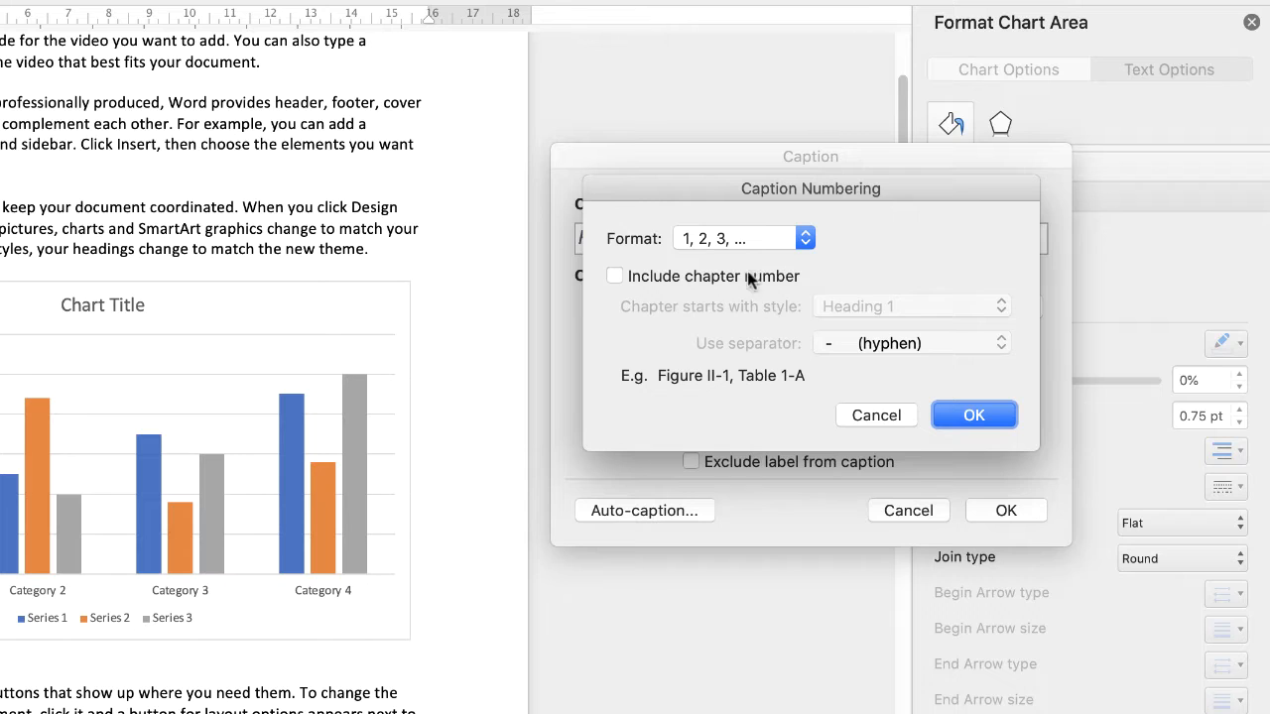
left_click(807, 240)
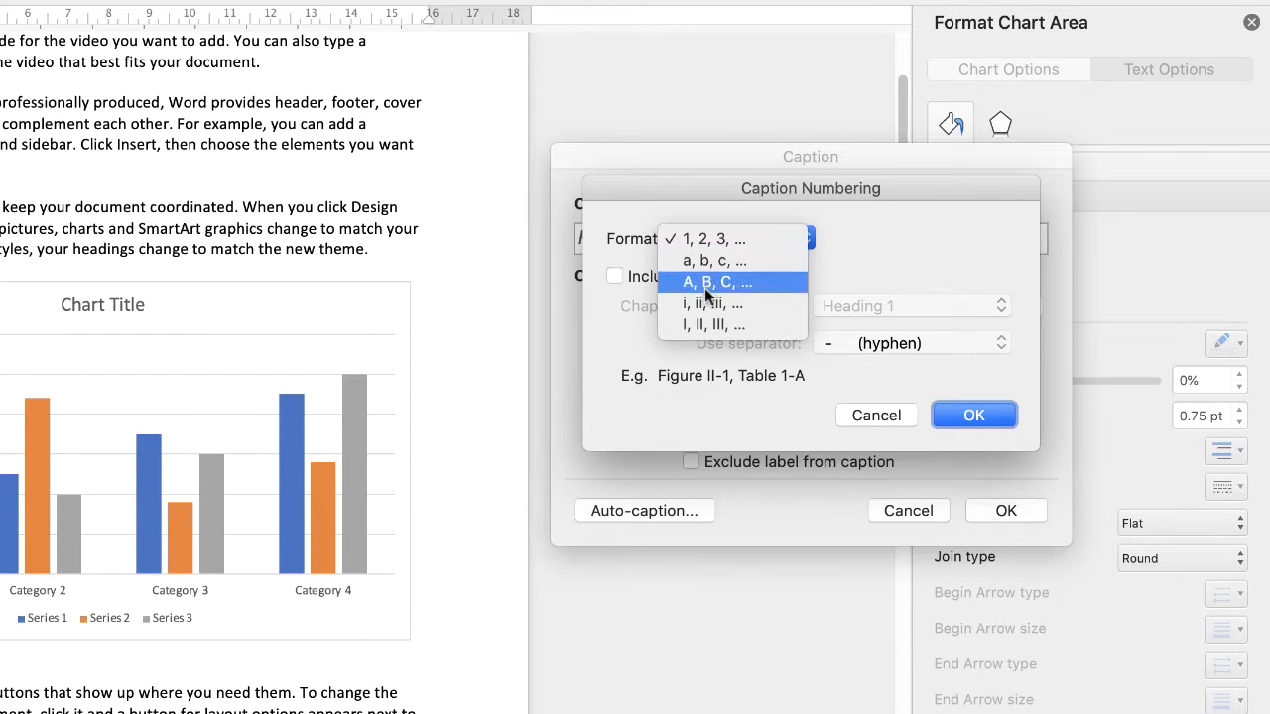
left_click(882, 415)
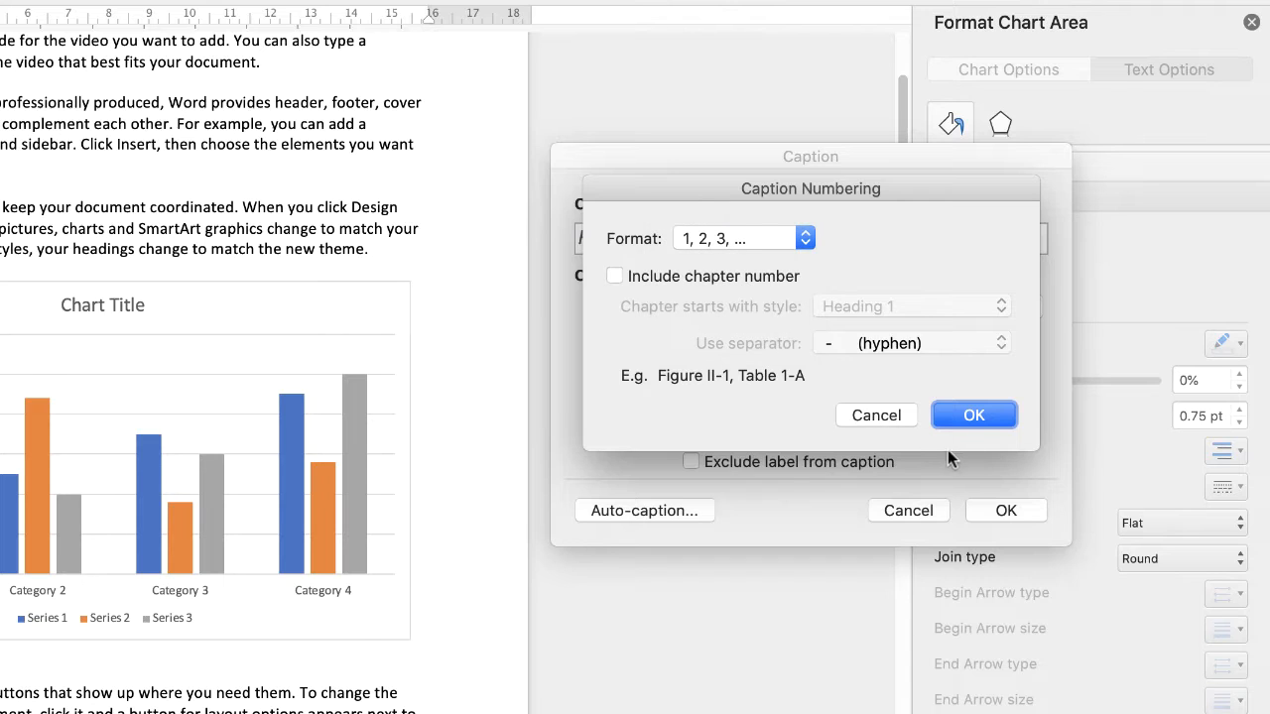
left_click(879, 415)
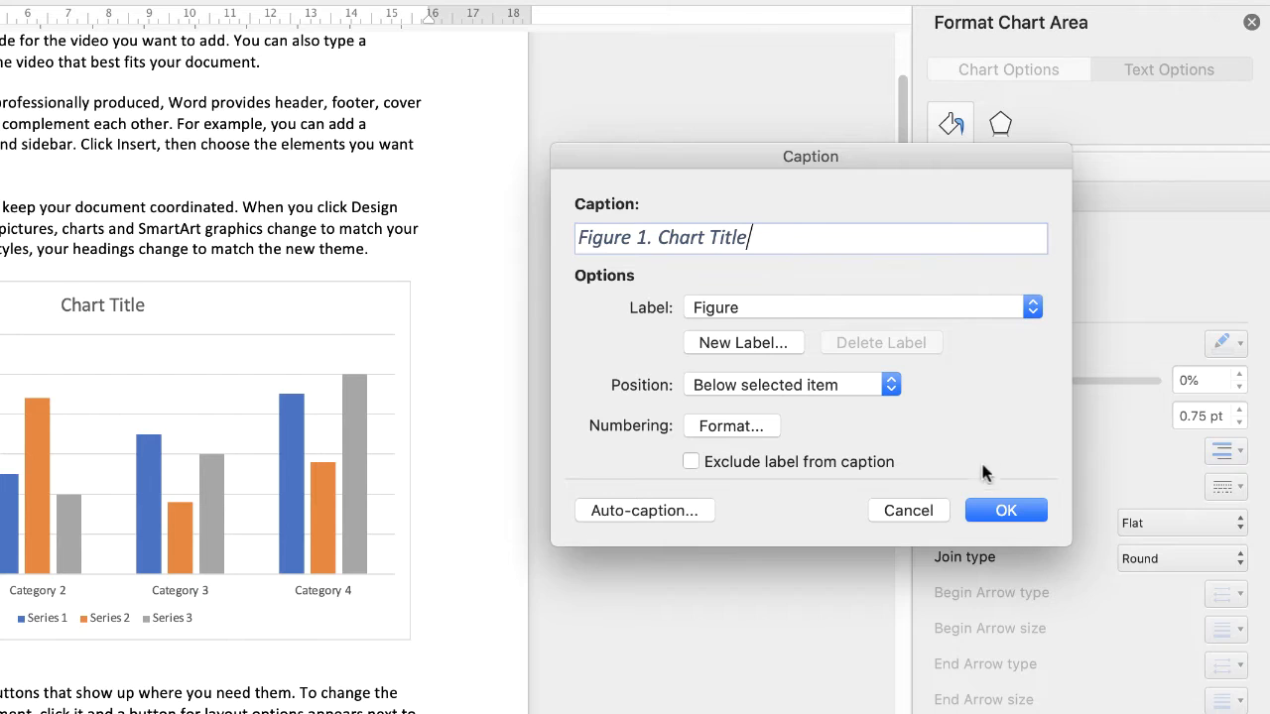
- Insert the "Figure 1. Chart Title" caption above the chart and shorten its text box from the upper edge
left_click(1004, 510)
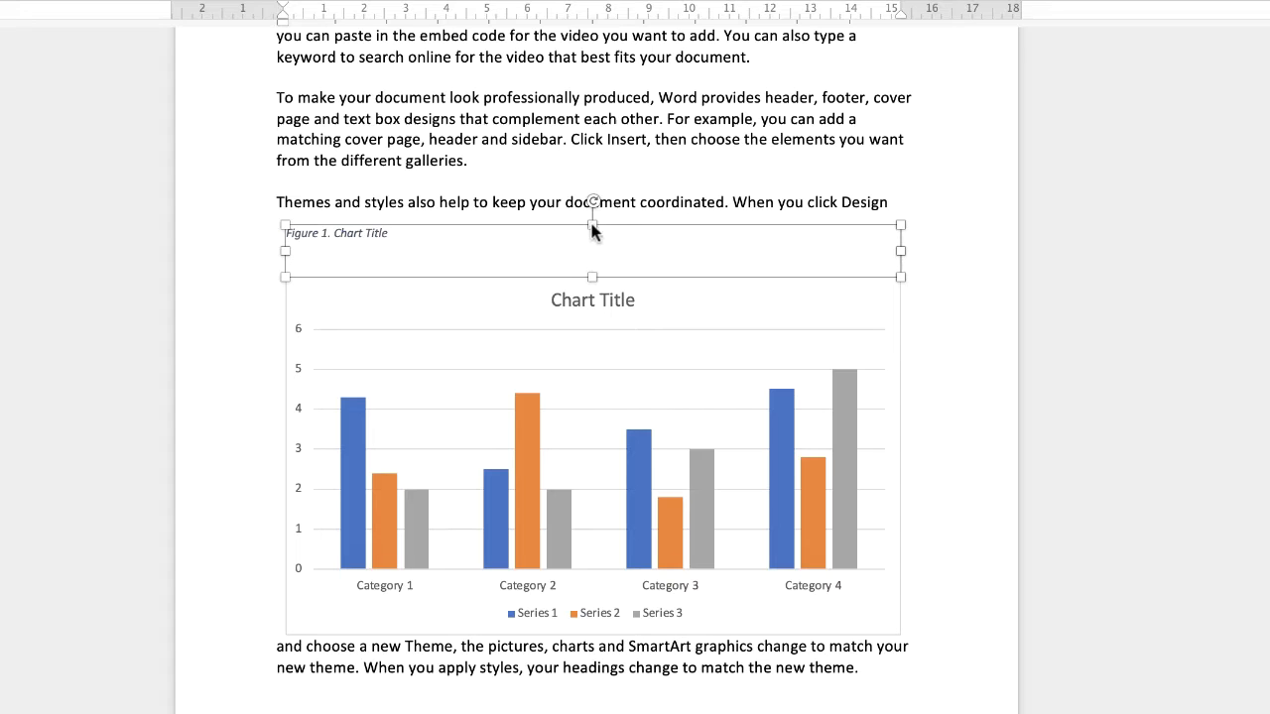
left_click_drag(592, 226, 594, 240)
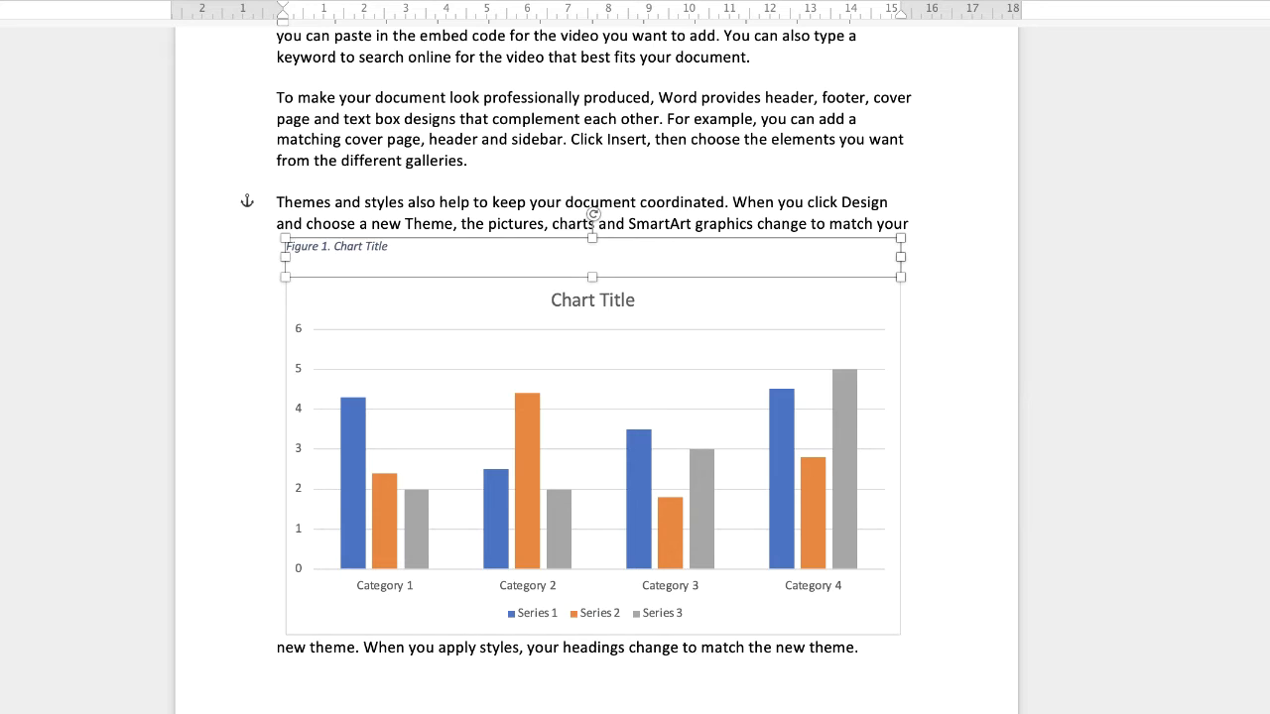
- Start a caption for the whole Date/Description/Rate/Amount table and set its label to Table
scroll(965, 467, "down", 10)
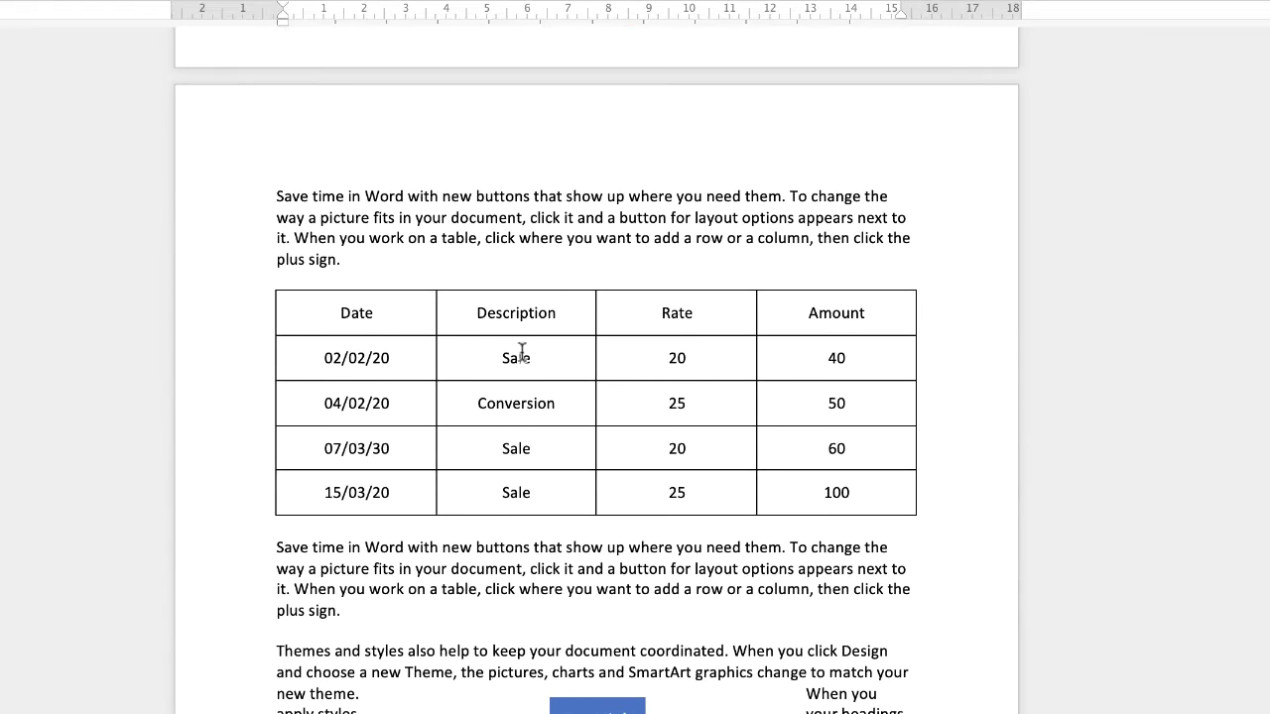
left_click(307, 312)
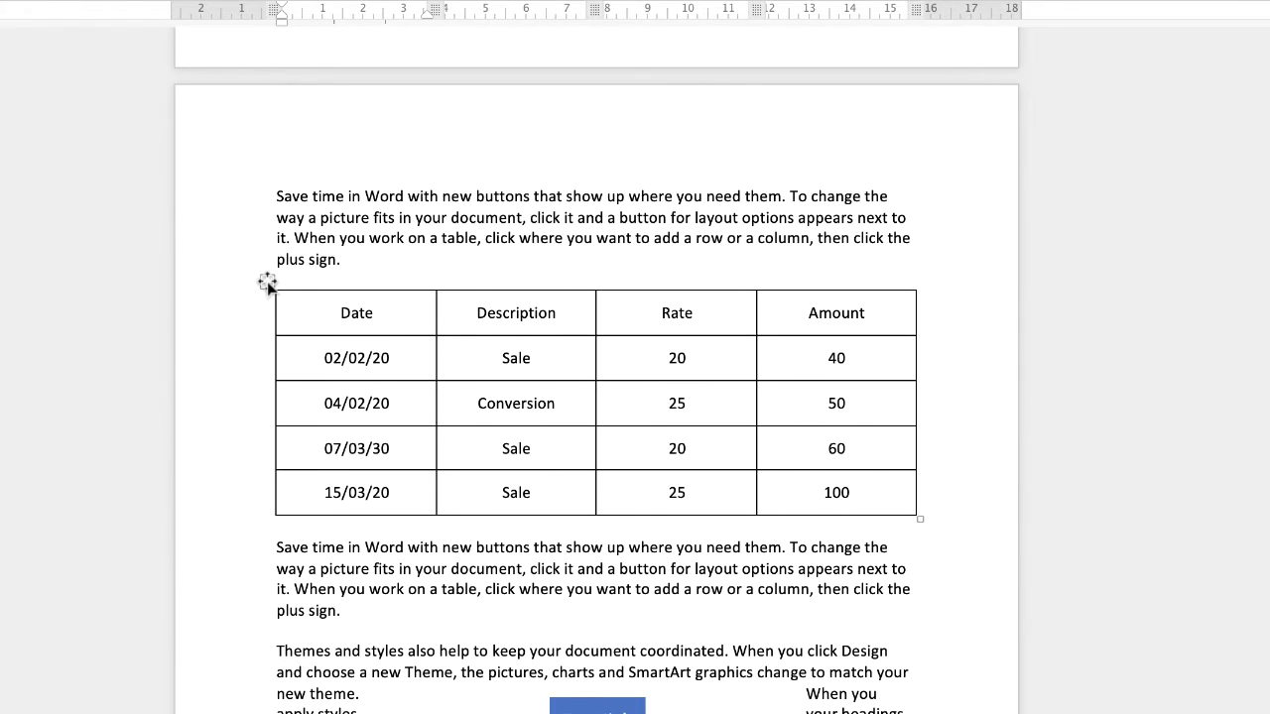
left_click(267, 282)
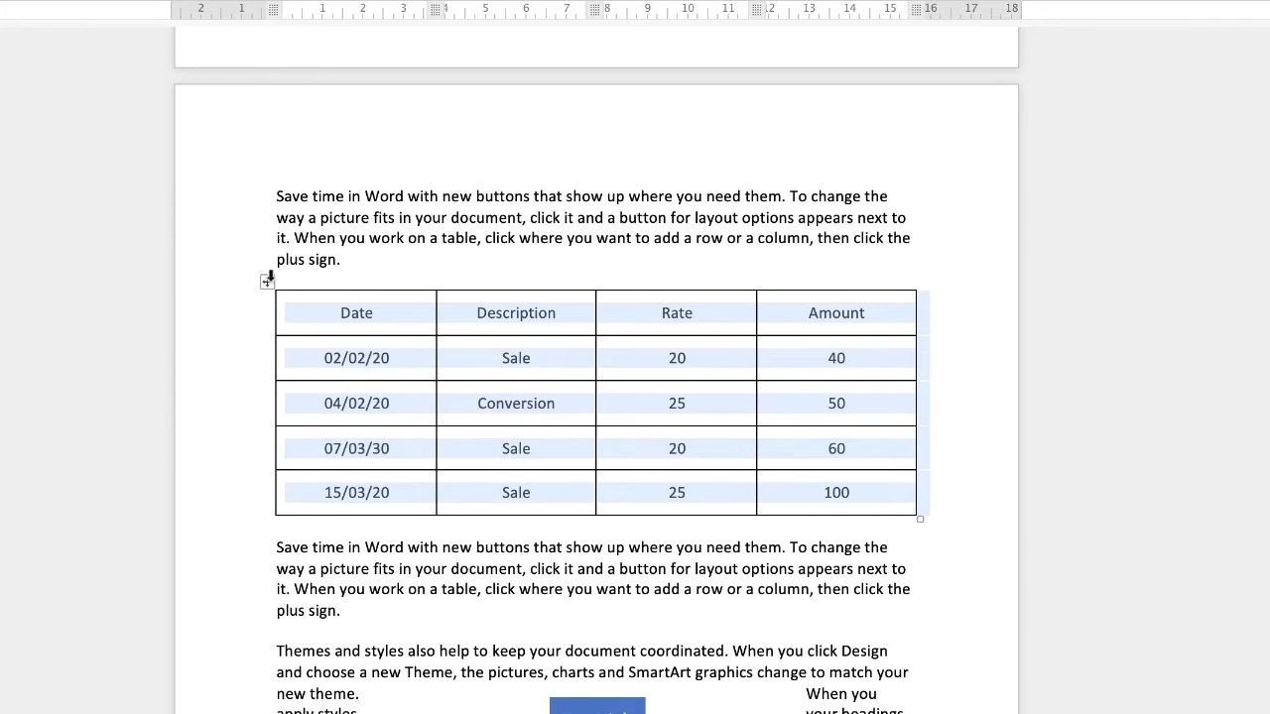
right_click(410, 312)
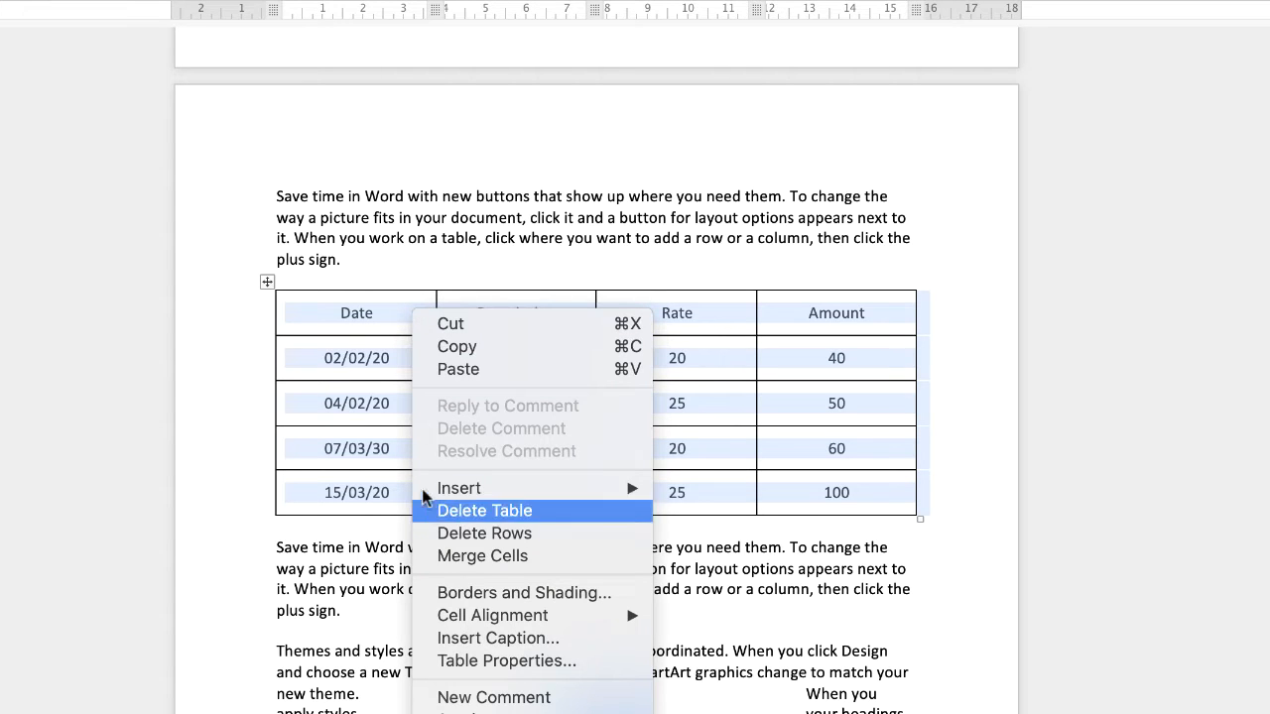
left_click(478, 637)
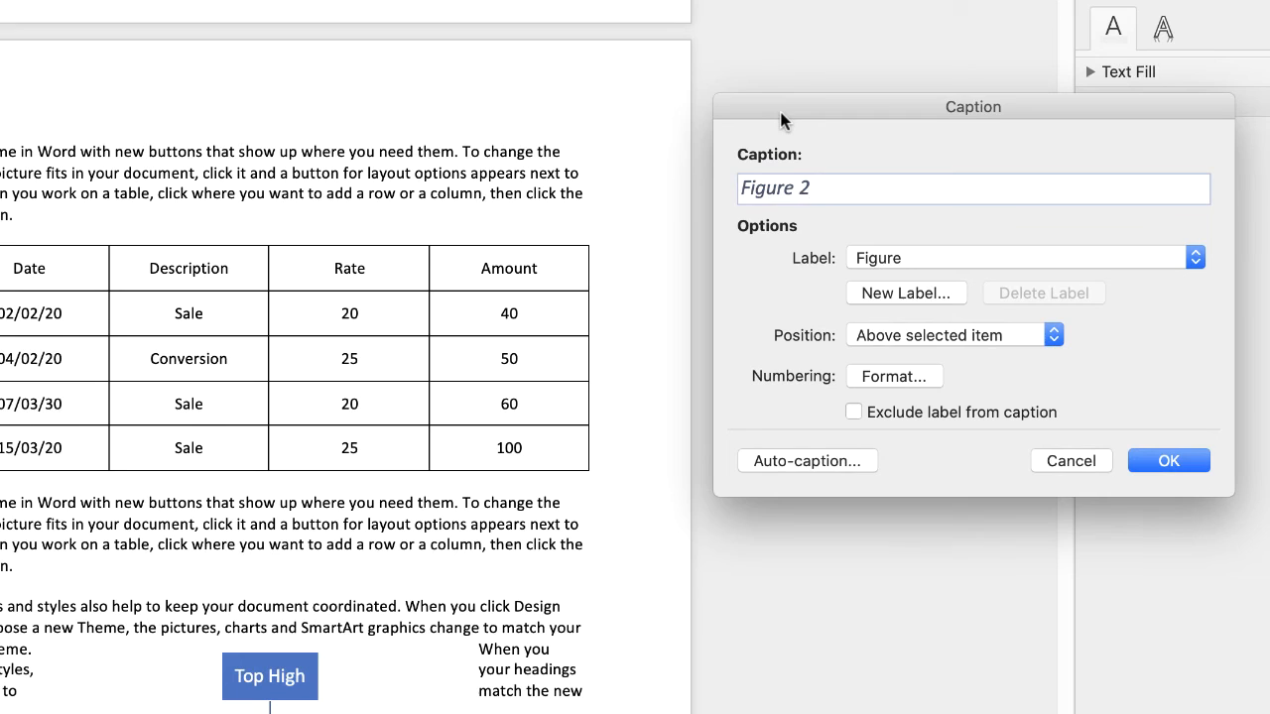
left_click(1196, 258)
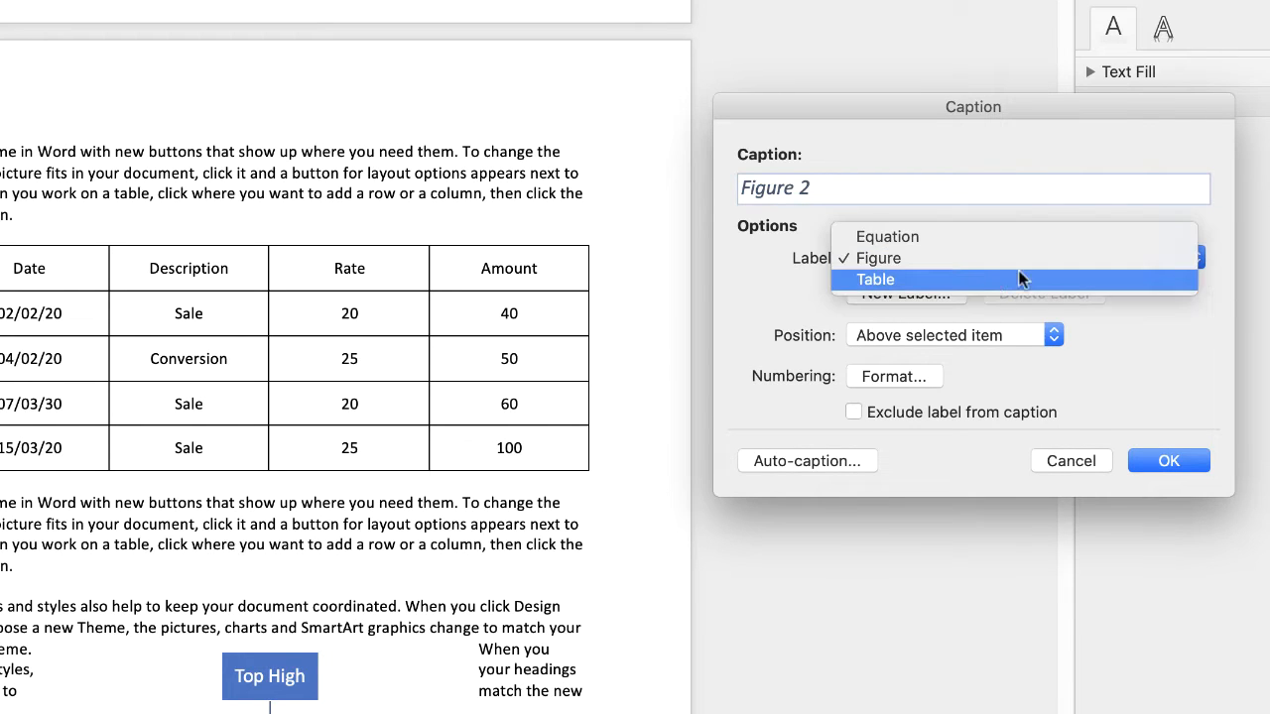
left_click(987, 280)
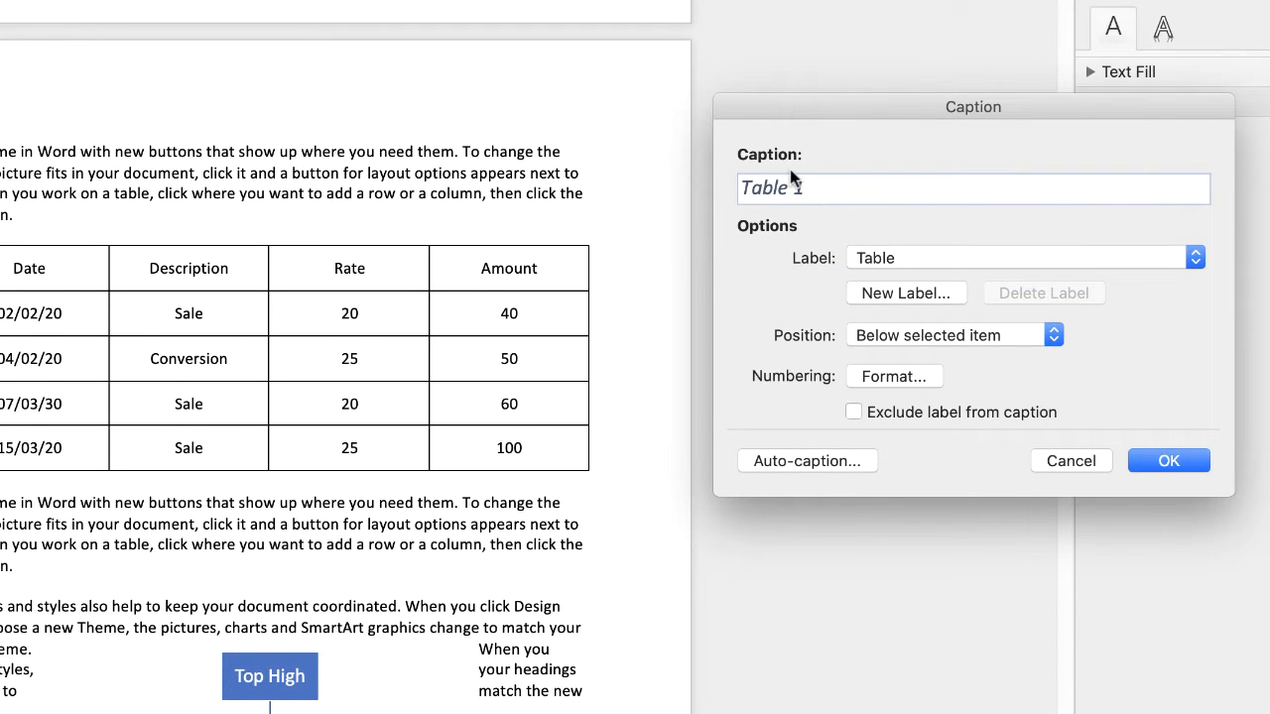
- Complete the caption as "Table 1. Rate Table" and insert it above the table
type(". Rate Table")
left_click(1054, 336)
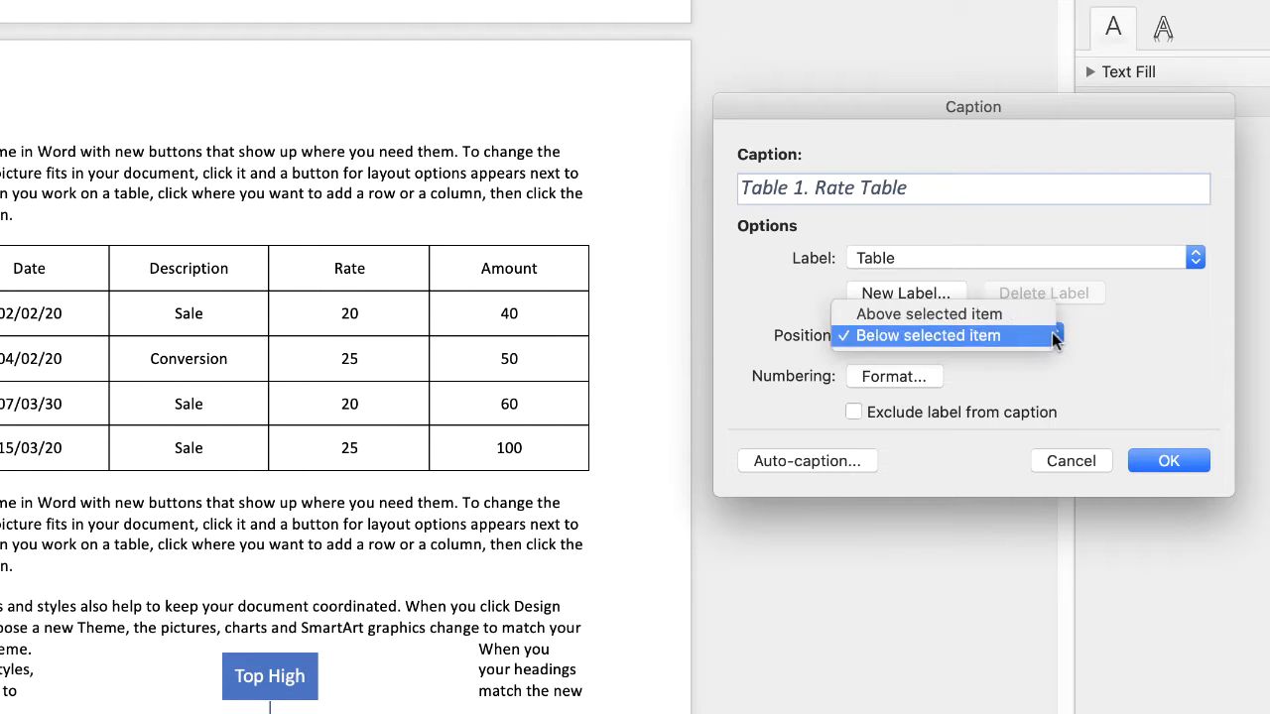
left_click(956, 313)
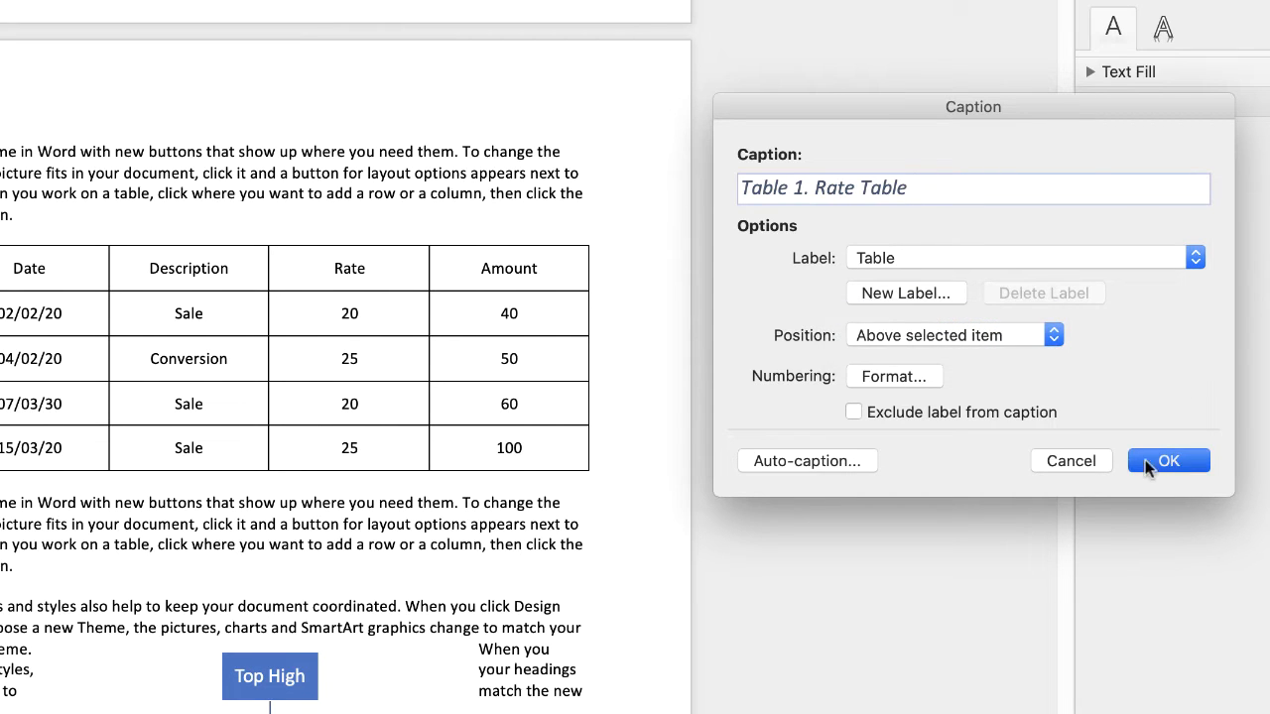
left_click(1161, 460)
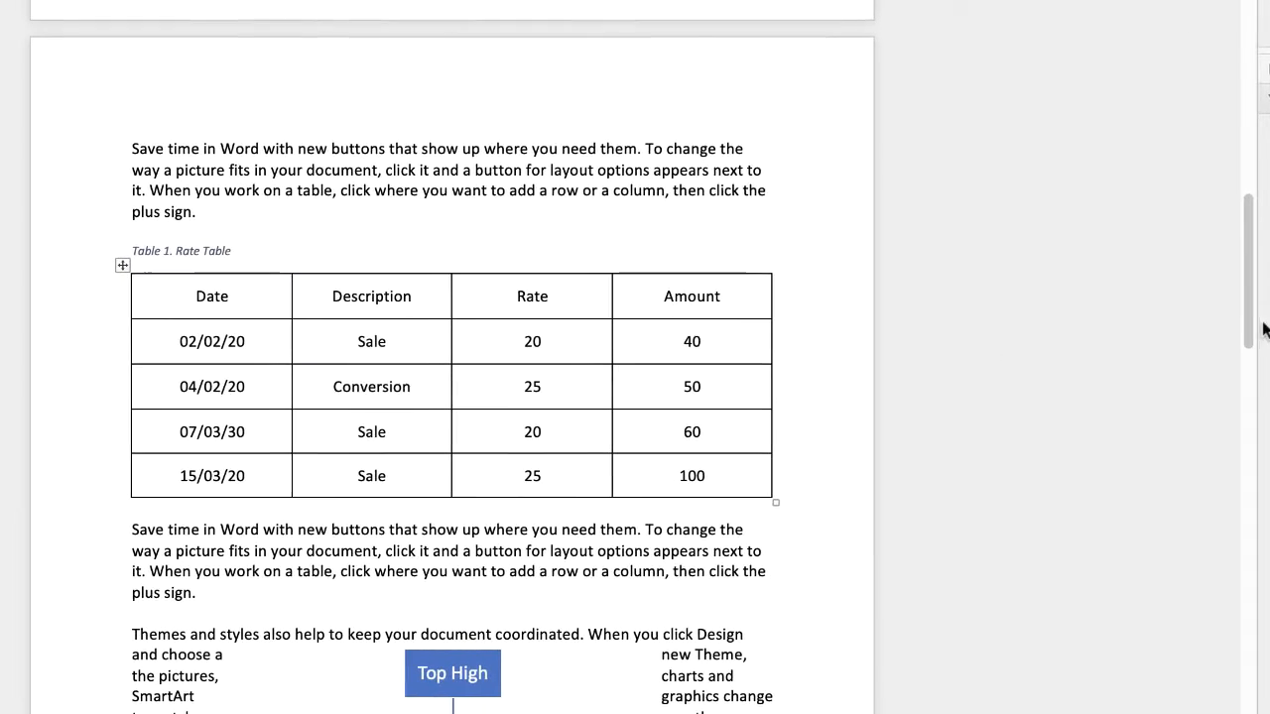
- Move the Top High hierarchy graphic down into the empty space below the "Themes and styles" paragraph
left_click_drag(1068, 334, 1068, 417)
left_click_drag(1253, 416, 1253, 419)
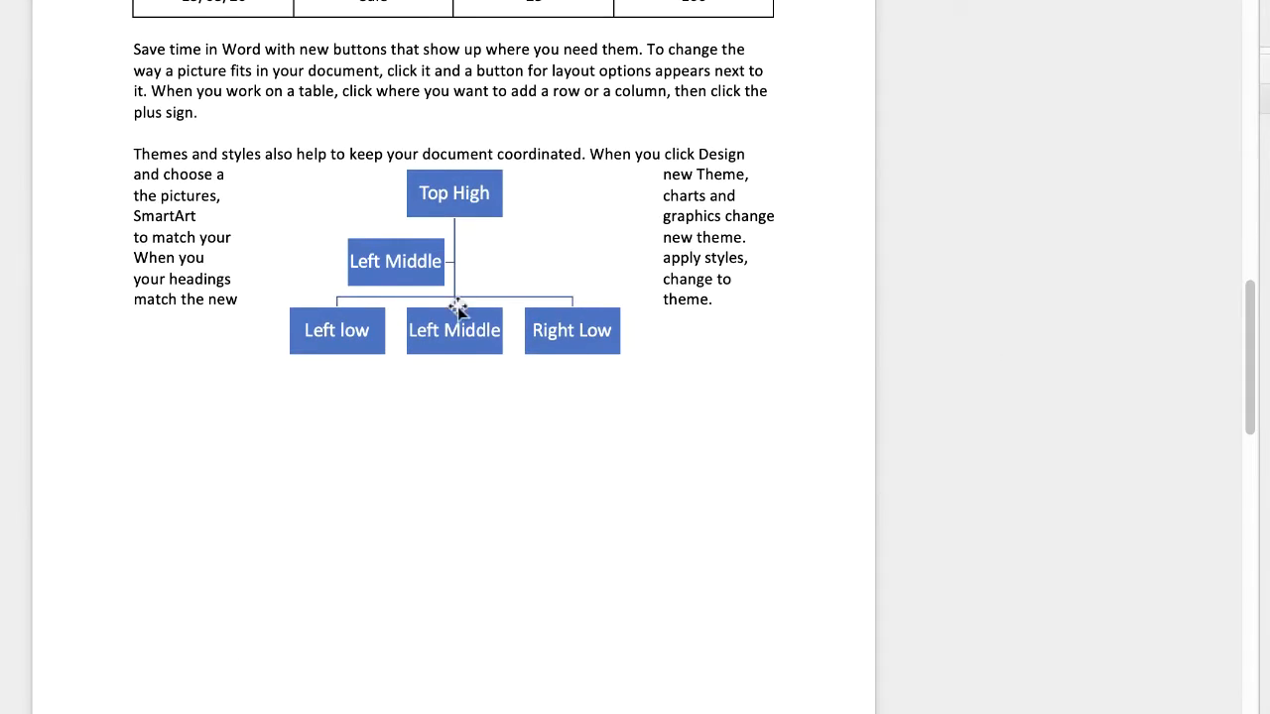
left_click_drag(459, 310, 458, 345)
left_click_drag(548, 167, 530, 250)
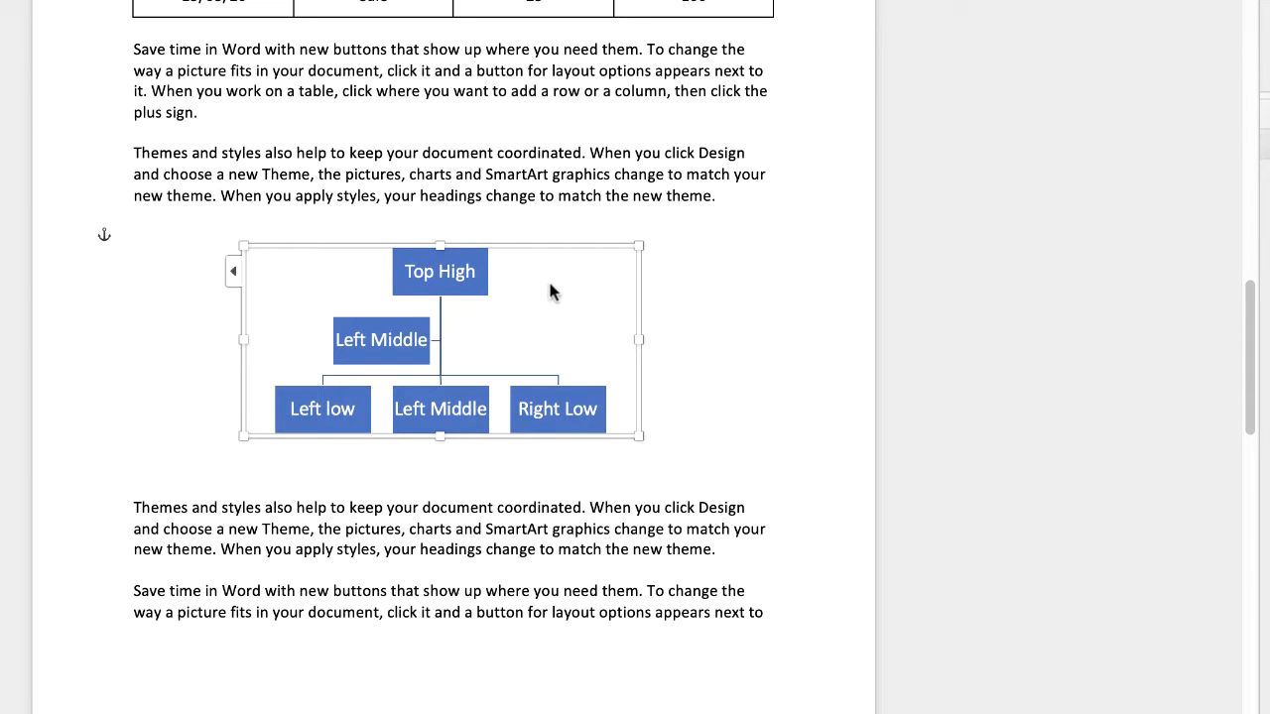
- Insert the caption "Figure 2. Flow chart" above the hierarchy graphic, using the Figure label
right_click(544, 285)
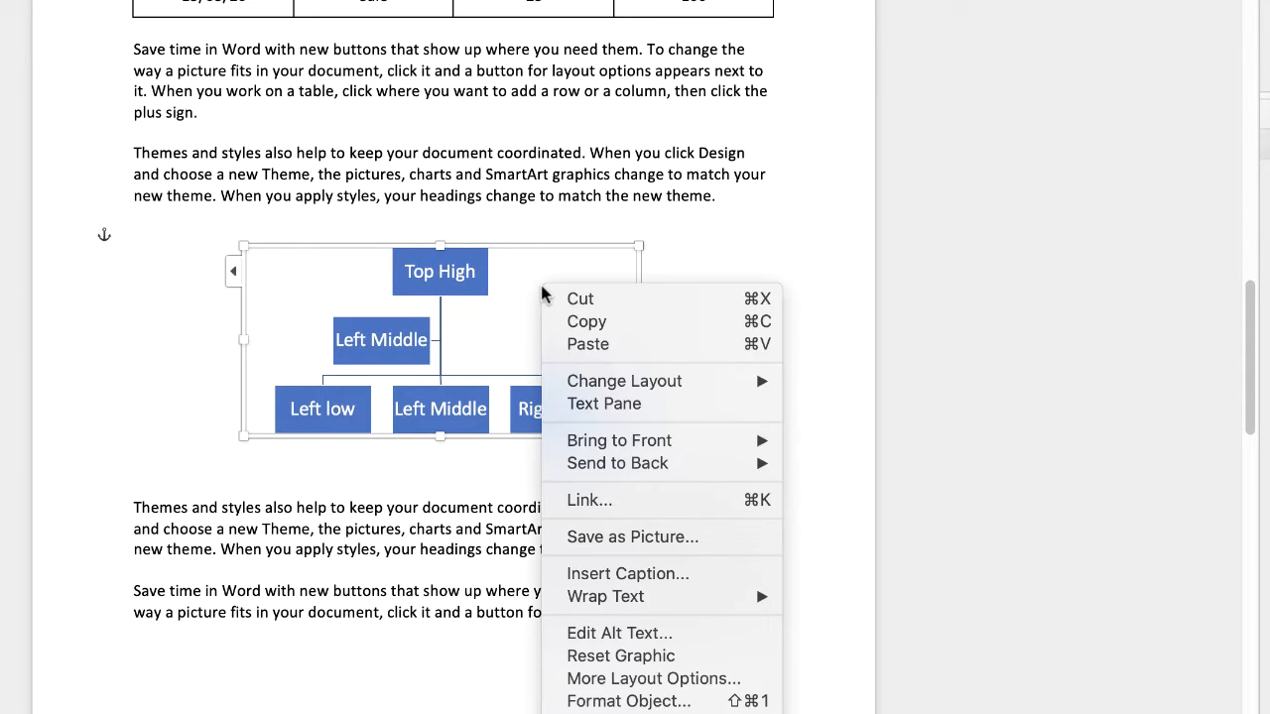
left_click(590, 574)
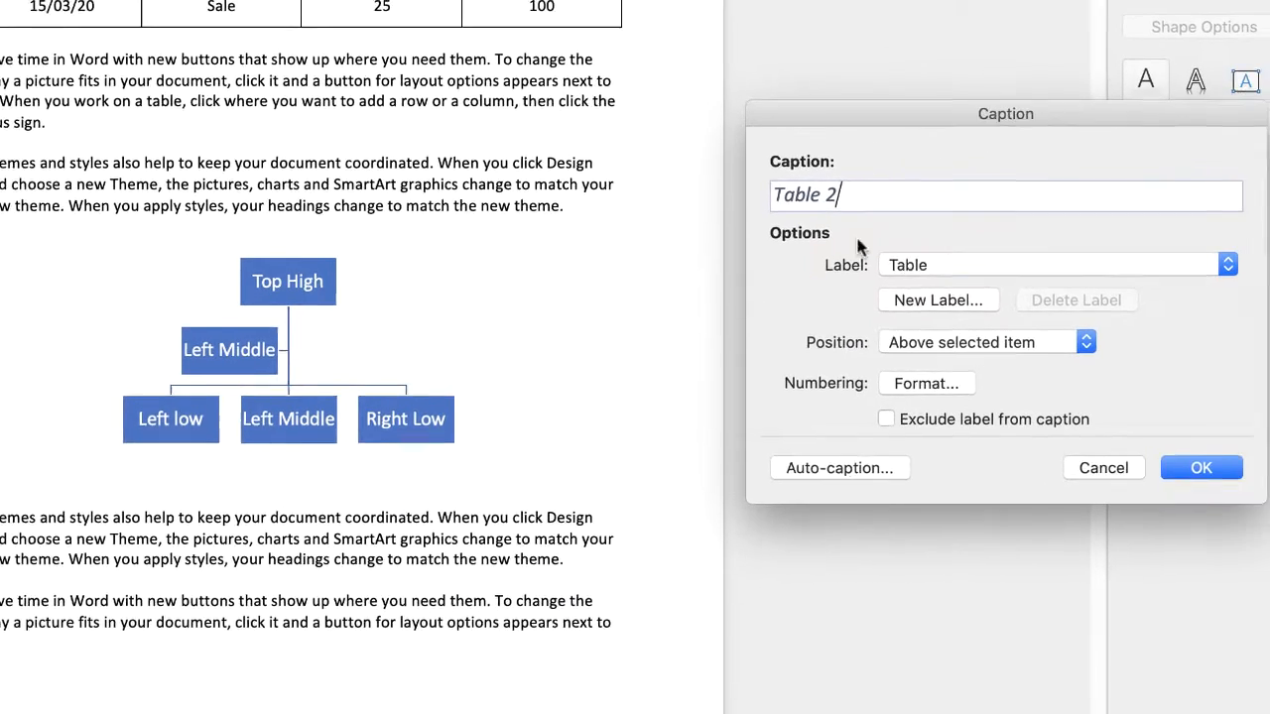
left_click(947, 260)
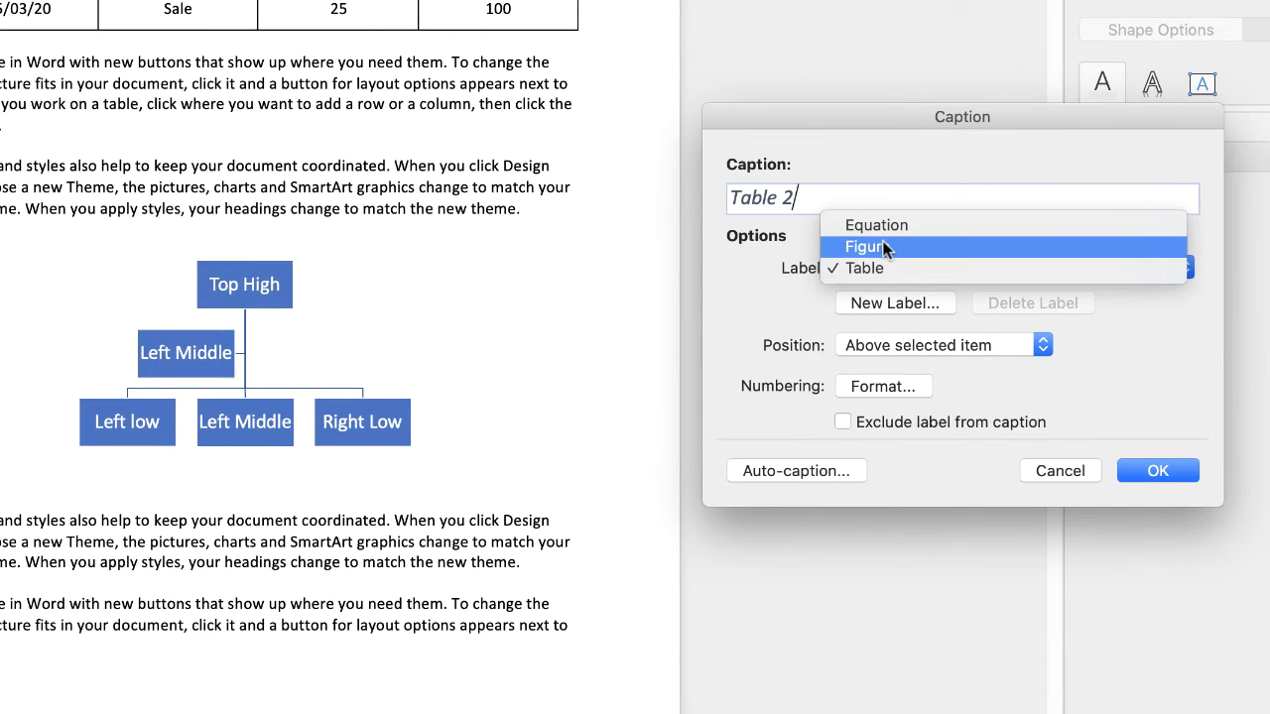
left_click(884, 247)
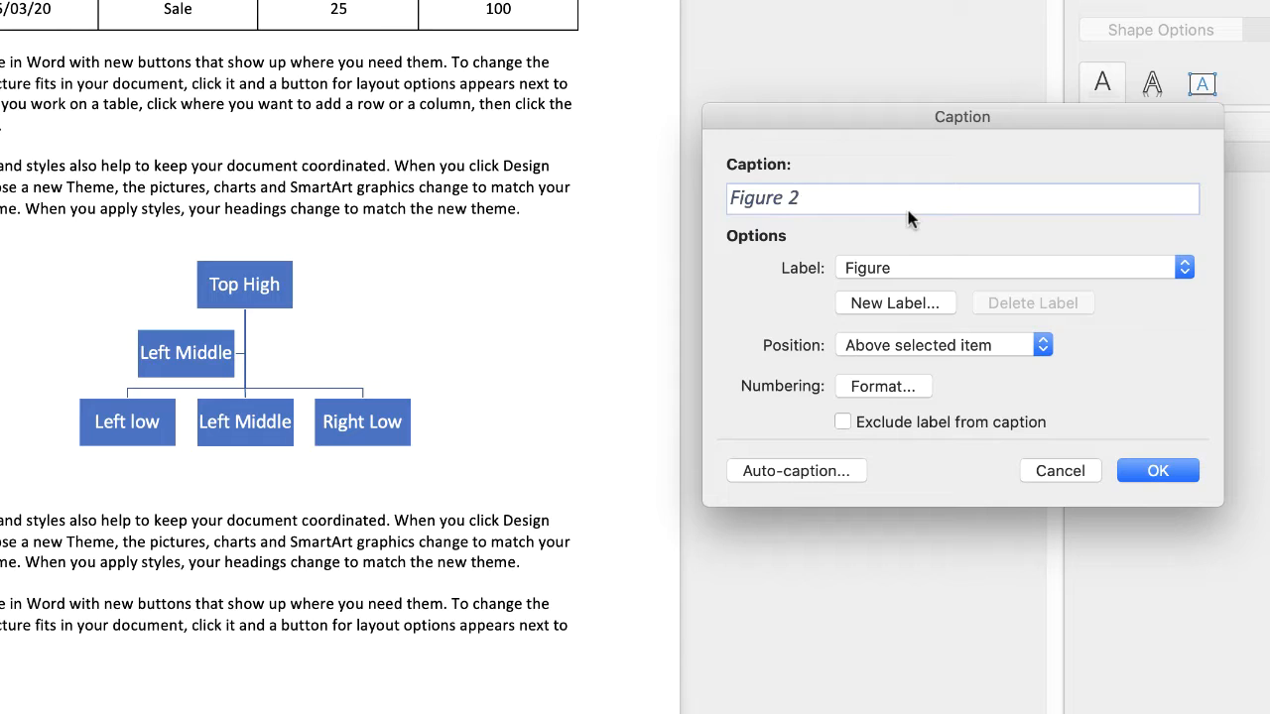
type(". Flow chart")
left_click(1158, 471)
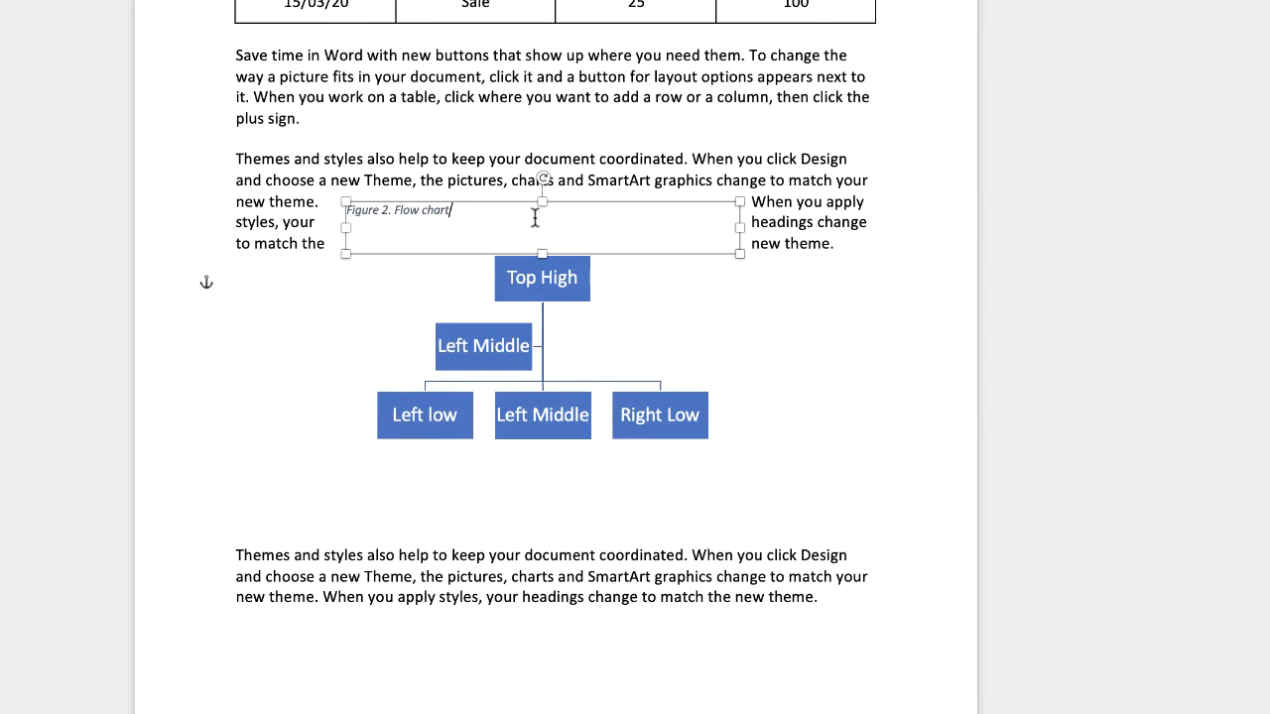
- Set the text wrapping of the "Figure 2. Flow chart" caption box to Top and Bottom
left_click(637, 277)
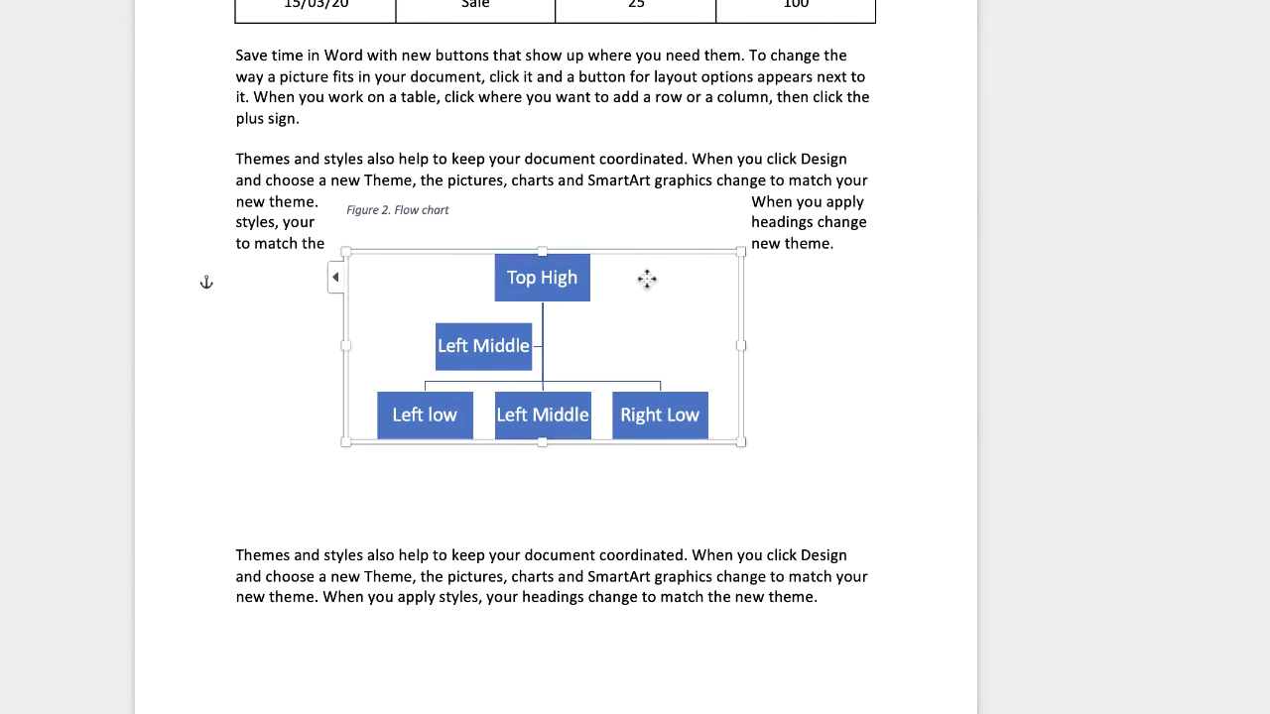
left_click(624, 212)
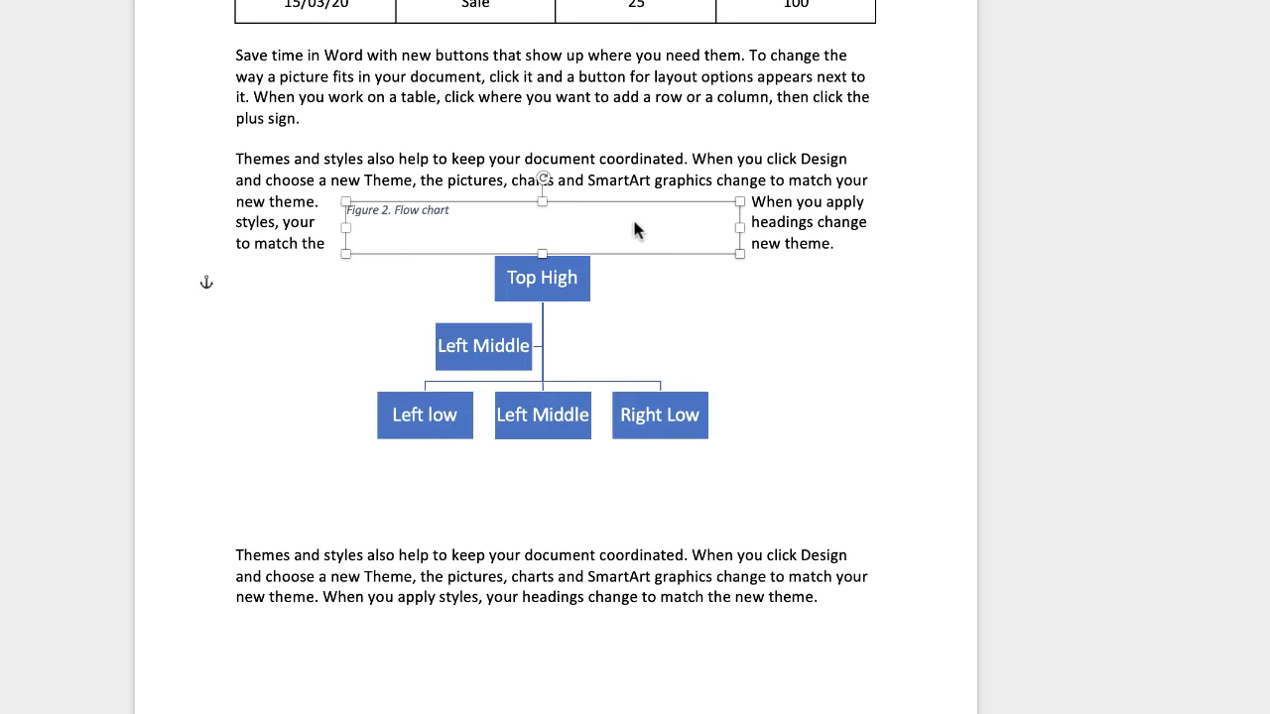
right_click(635, 227)
mouse_move(742, 556)
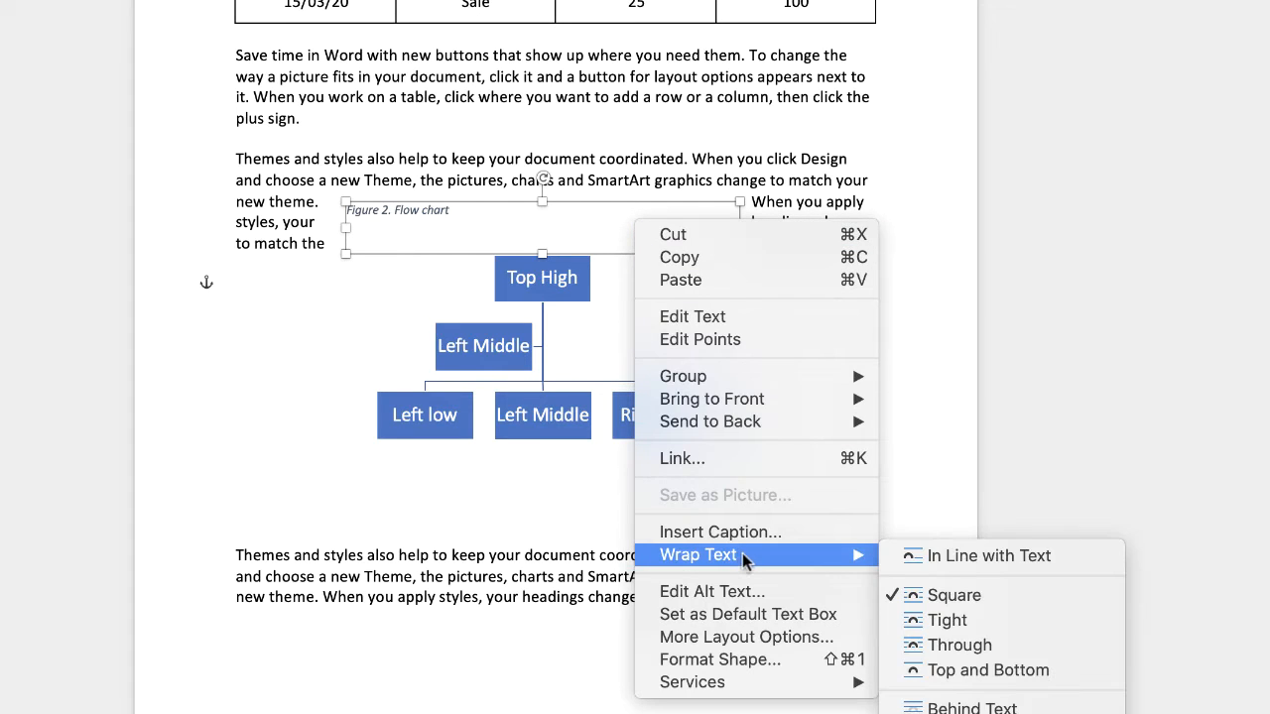
left_click(951, 673)
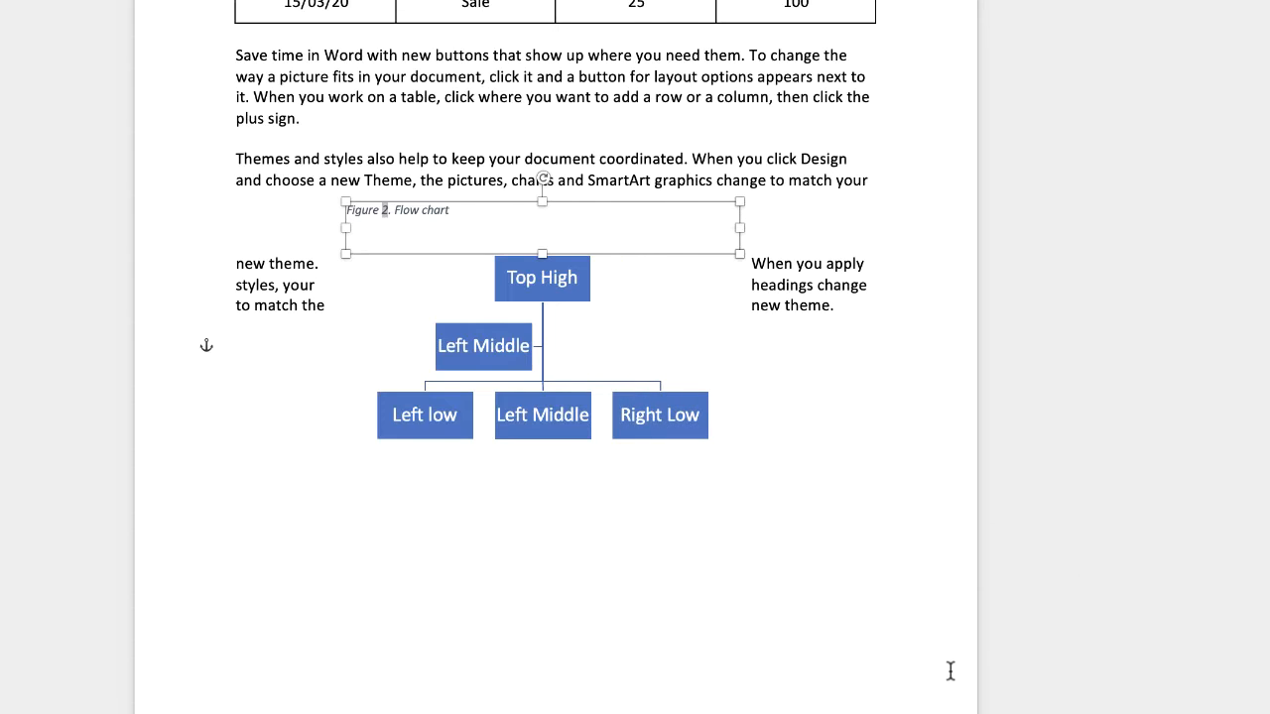
- Set the text wrapping of the Top High hierarchy graphic to Top and Bottom
left_click(636, 330)
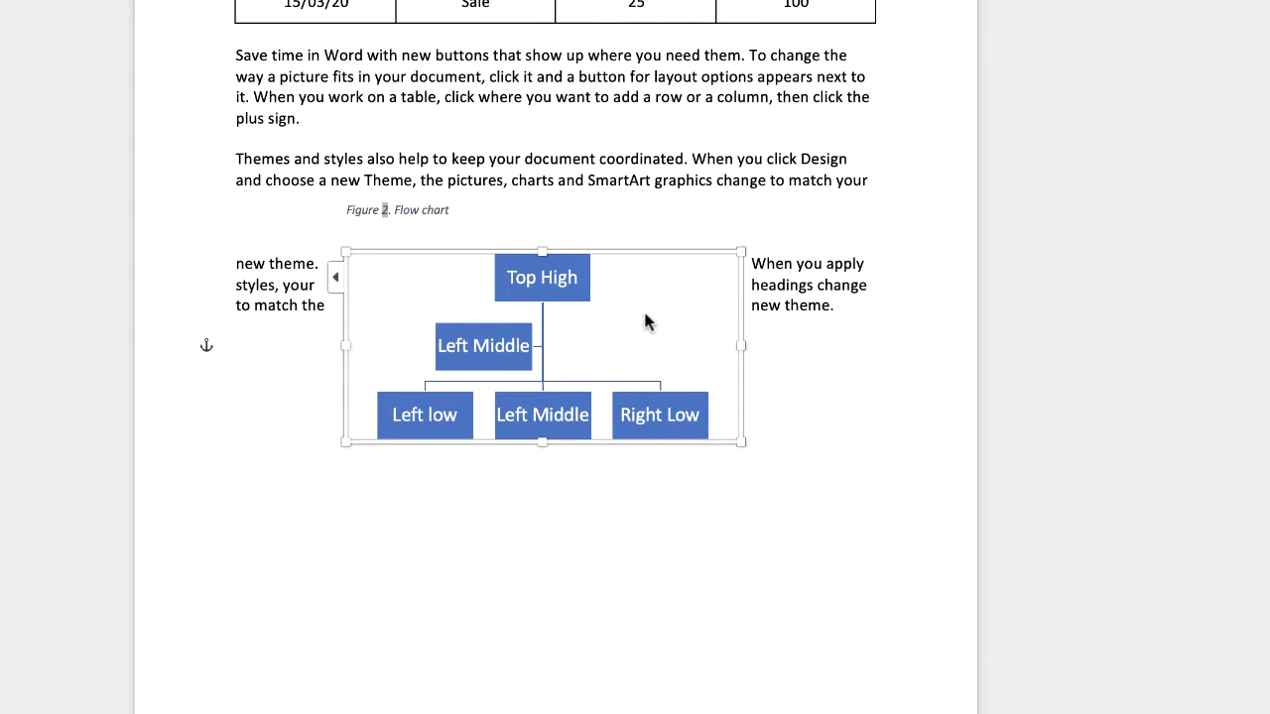
right_click(645, 319)
mouse_move(865, 631)
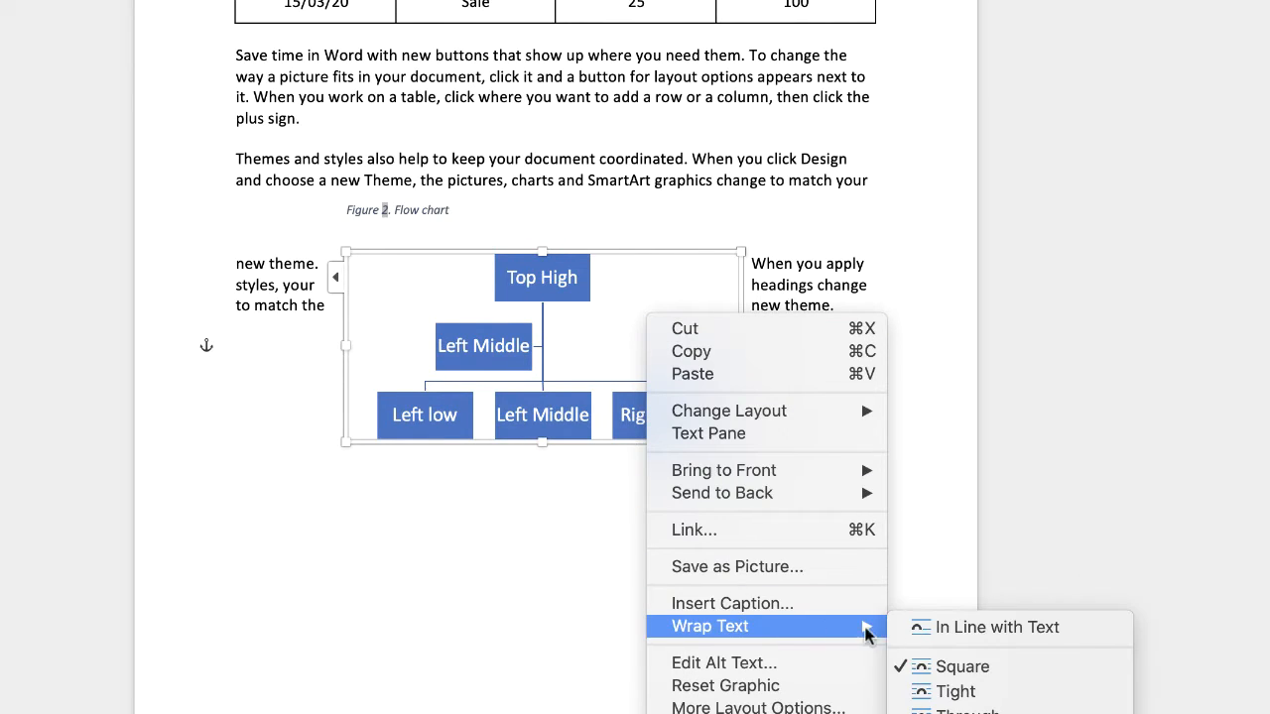
left_click(977, 713)
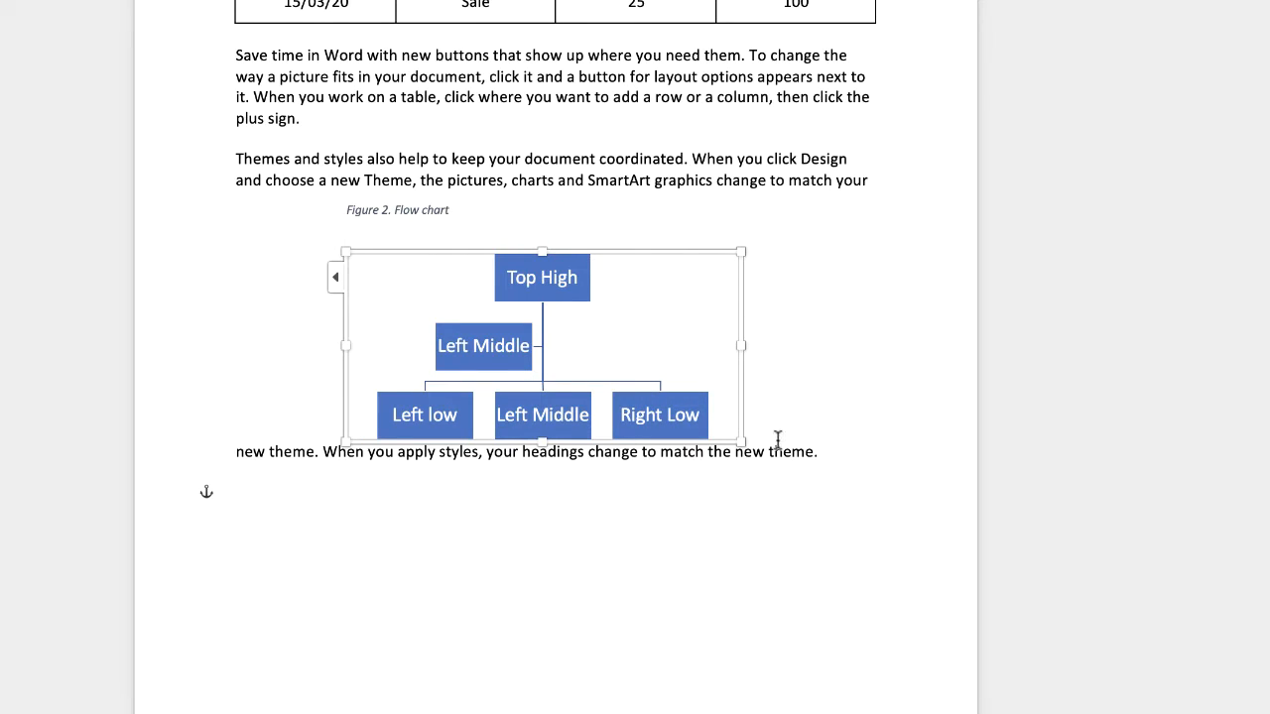
left_click(785, 366)
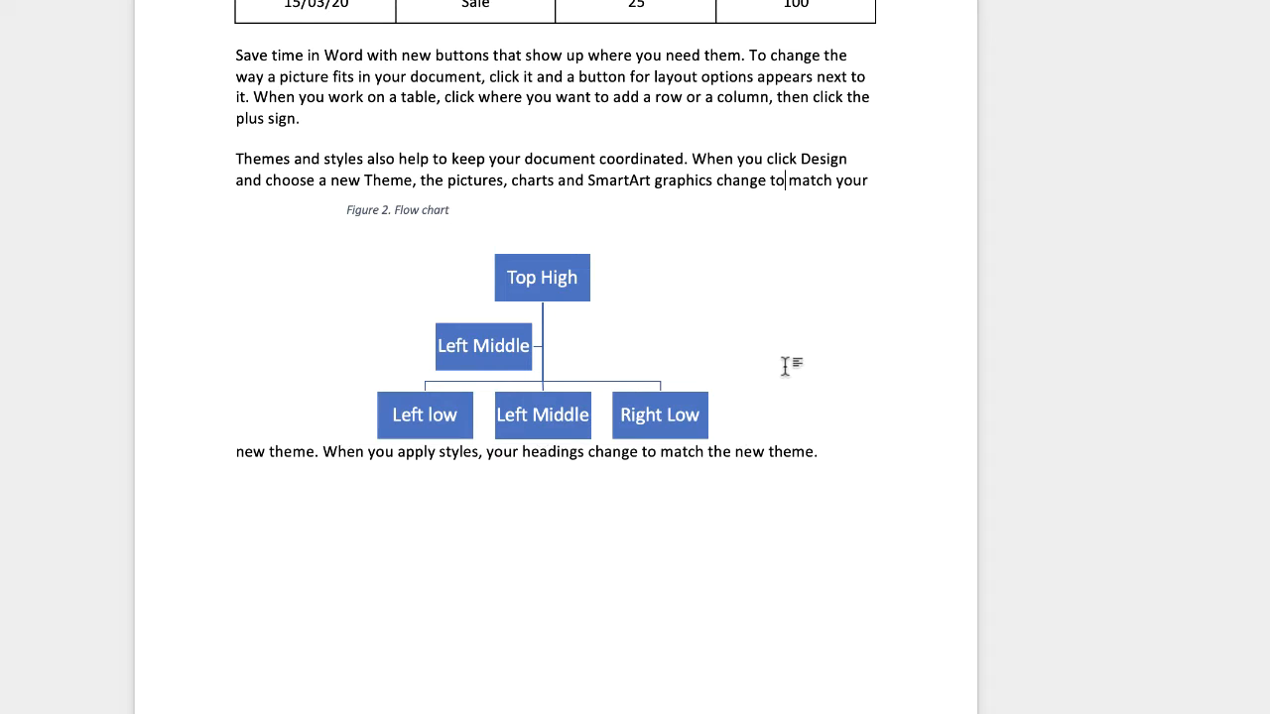
- Insert the caption "Table 2. Rate Table 2" above the rate table on the third page, using the Table label
scroll(556, 357, "down", 4)
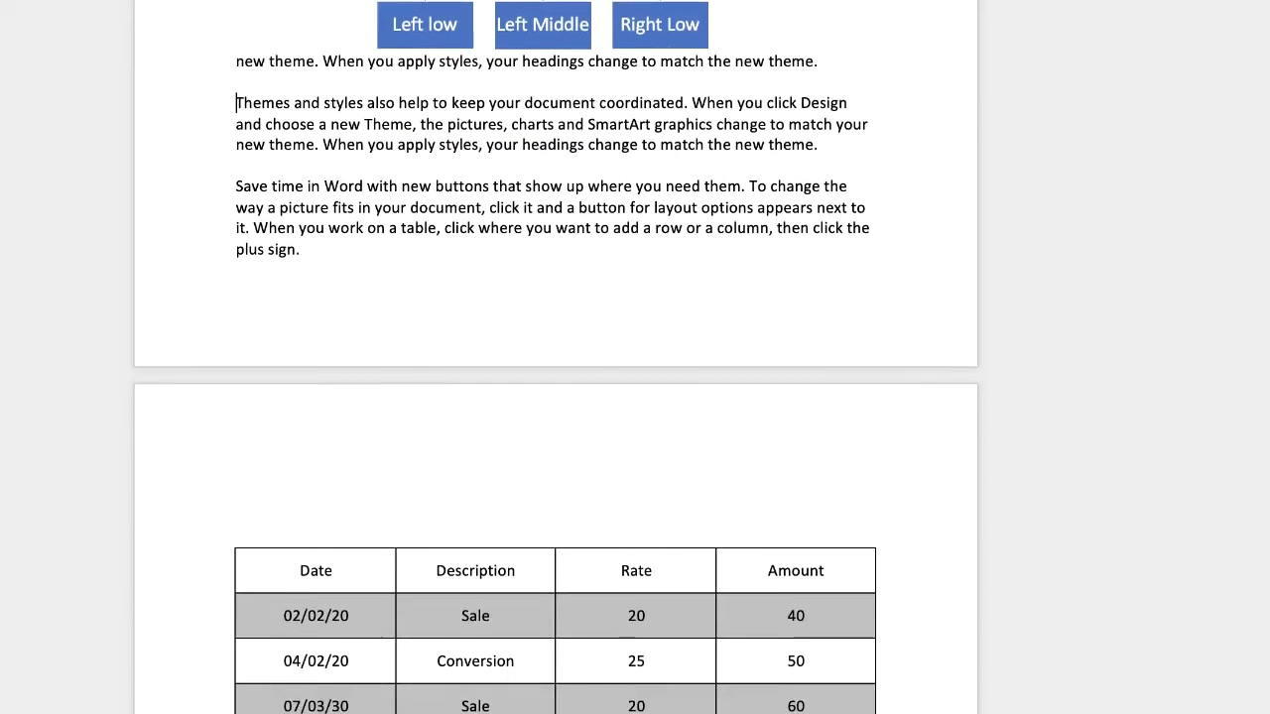
scroll(1194, 439, "down", 5)
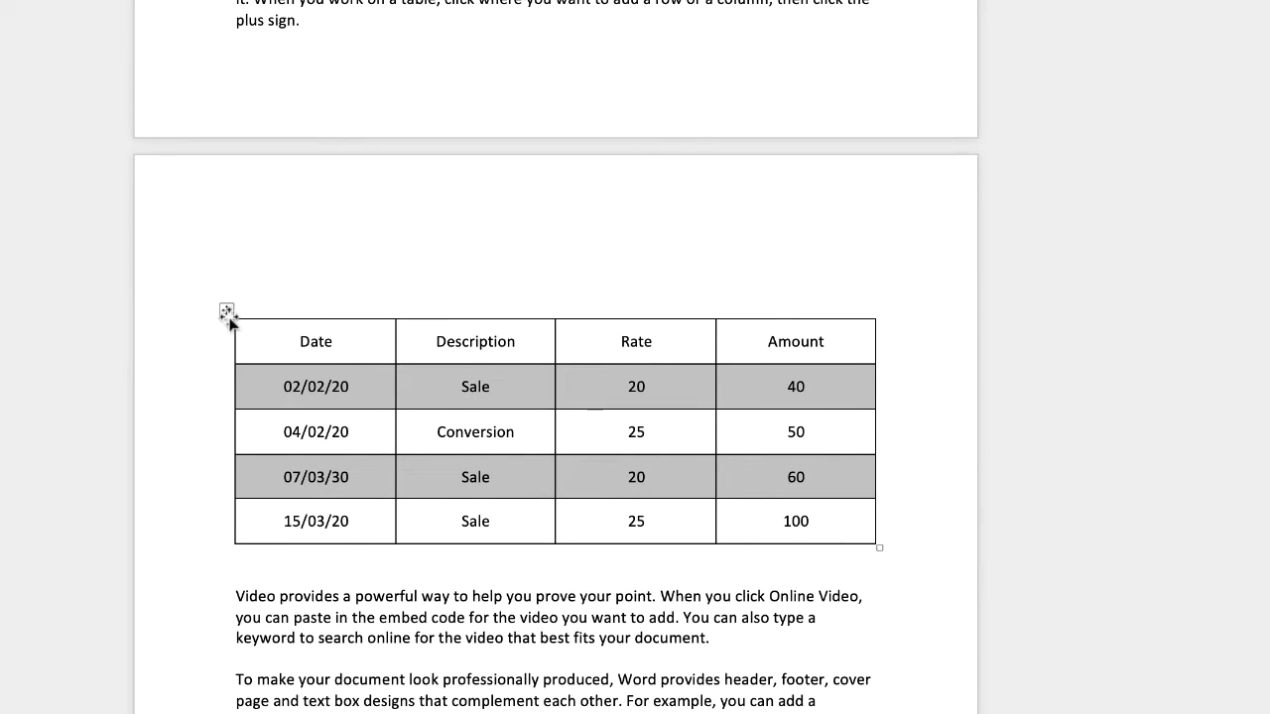
left_click(227, 316)
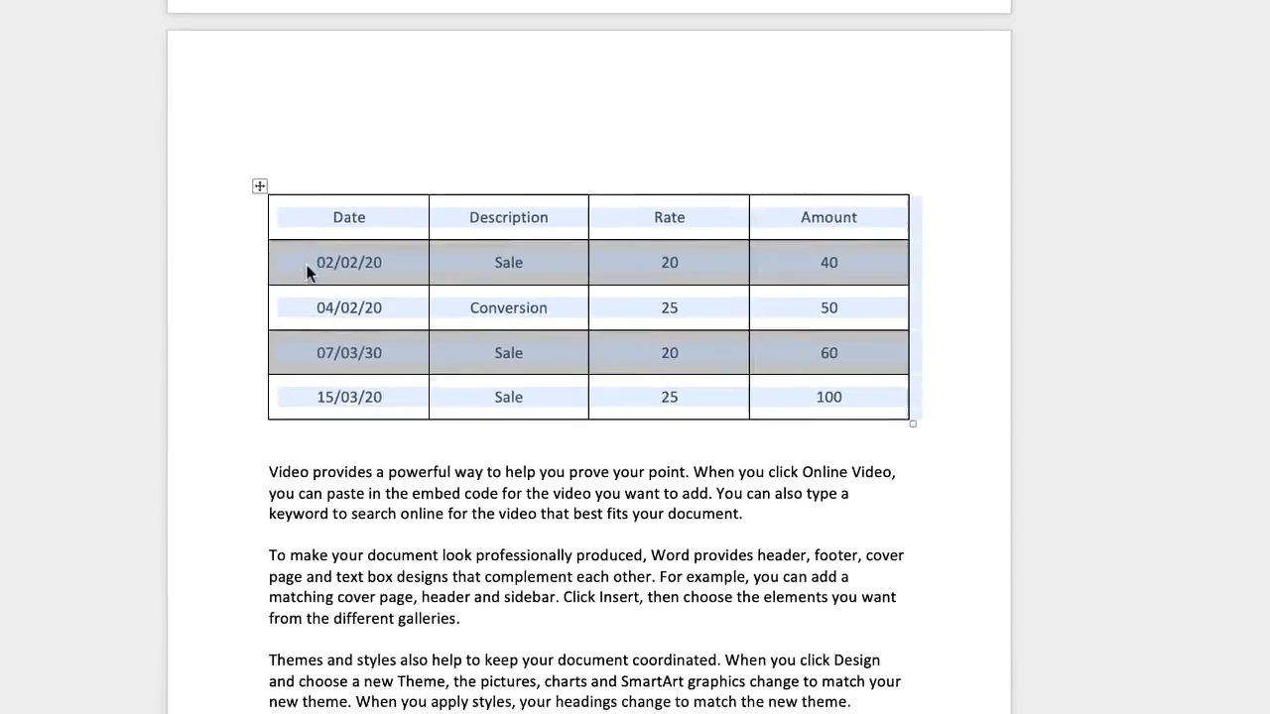
right_click(275, 395)
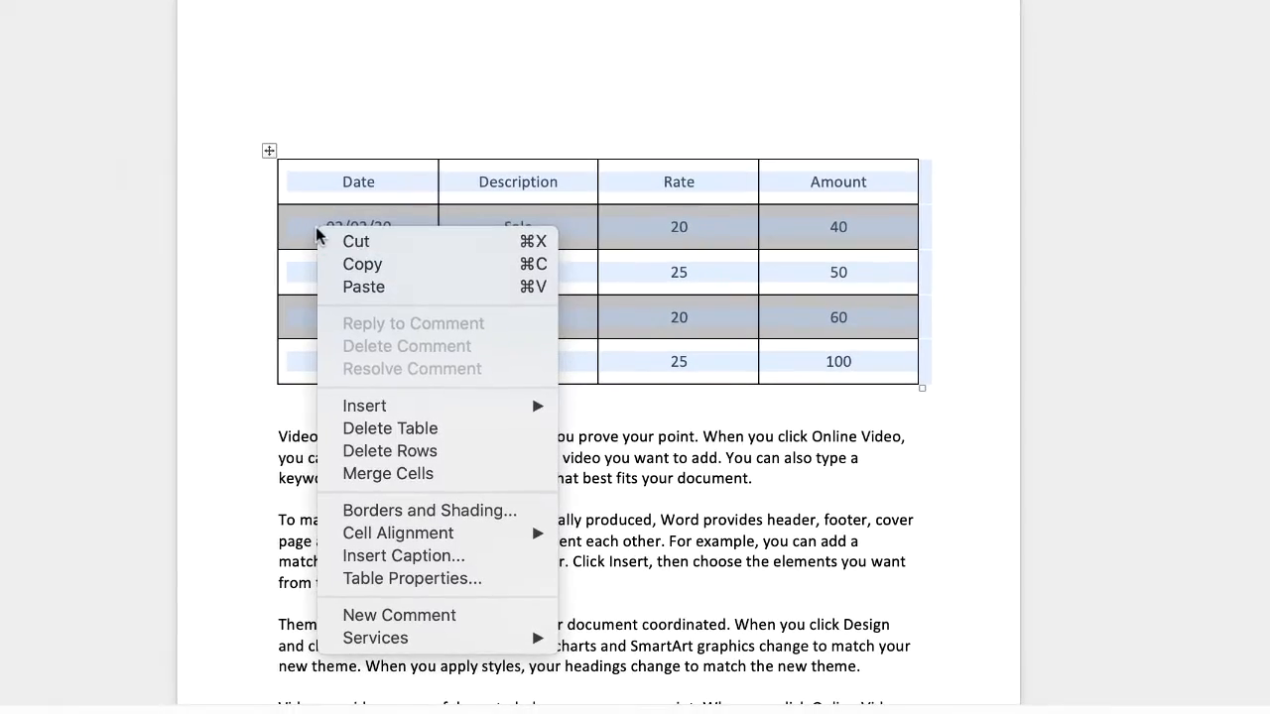
left_click(400, 562)
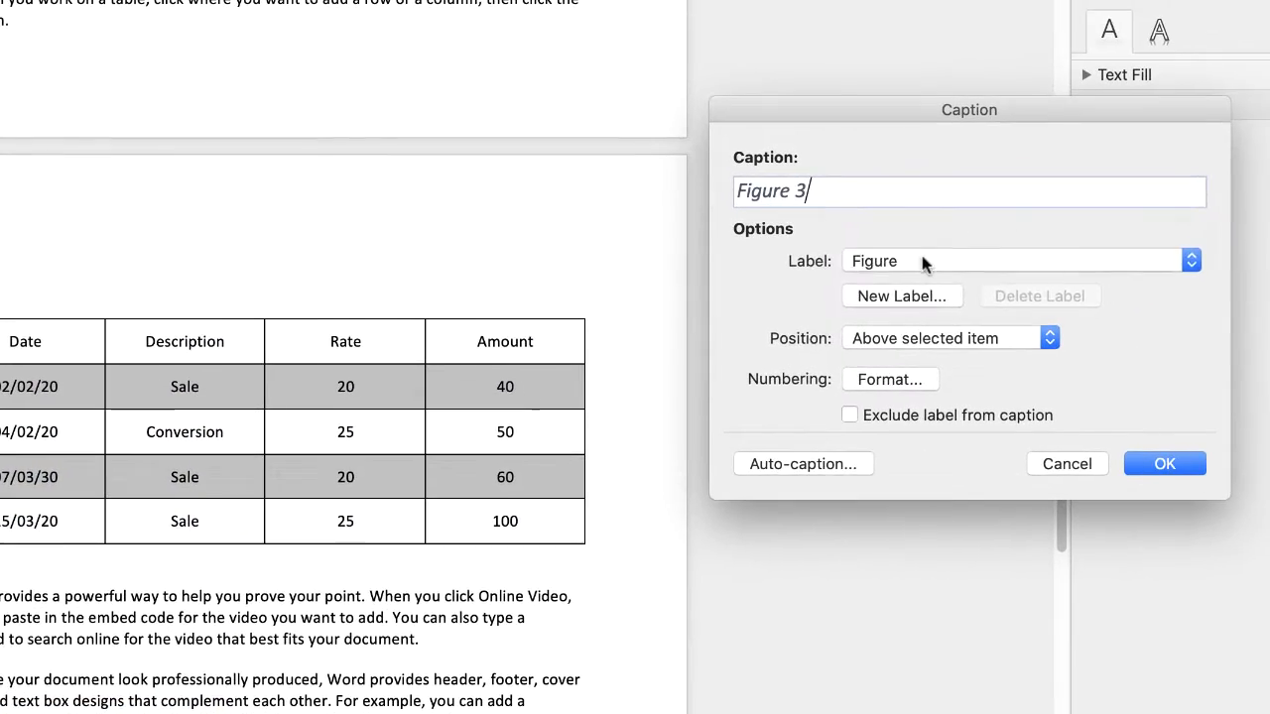
left_click(921, 261)
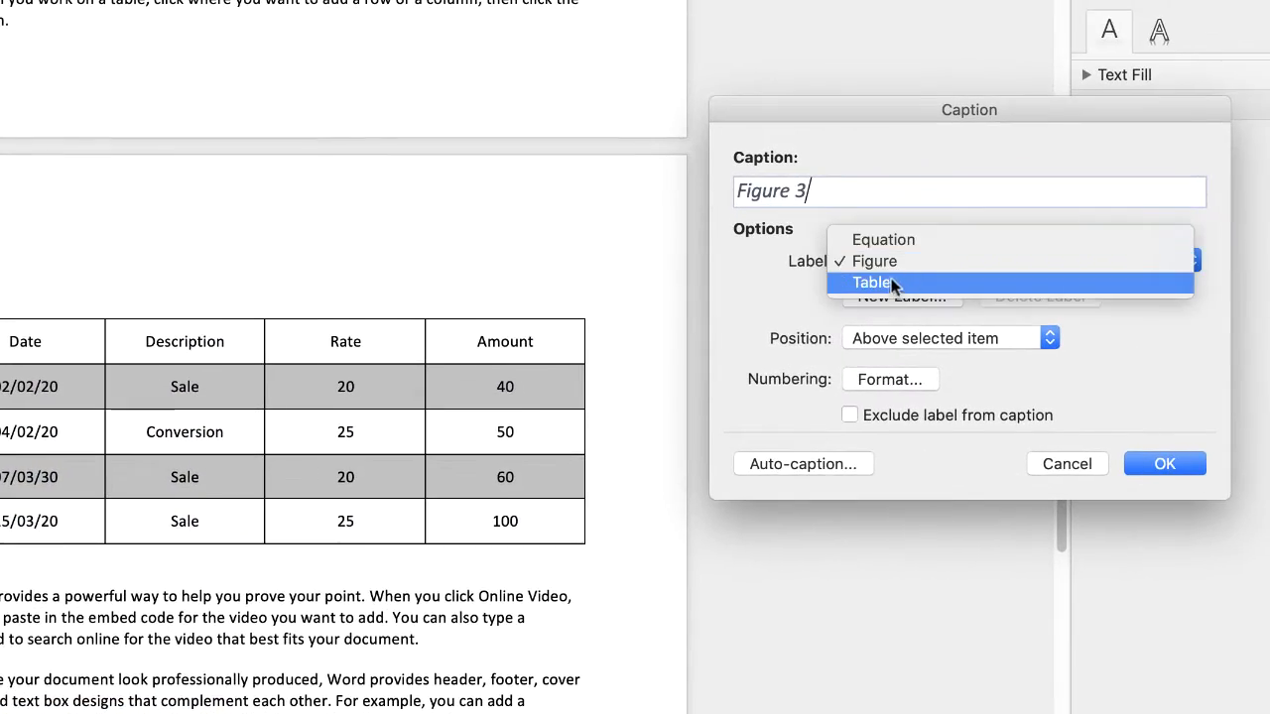
left_click(891, 283)
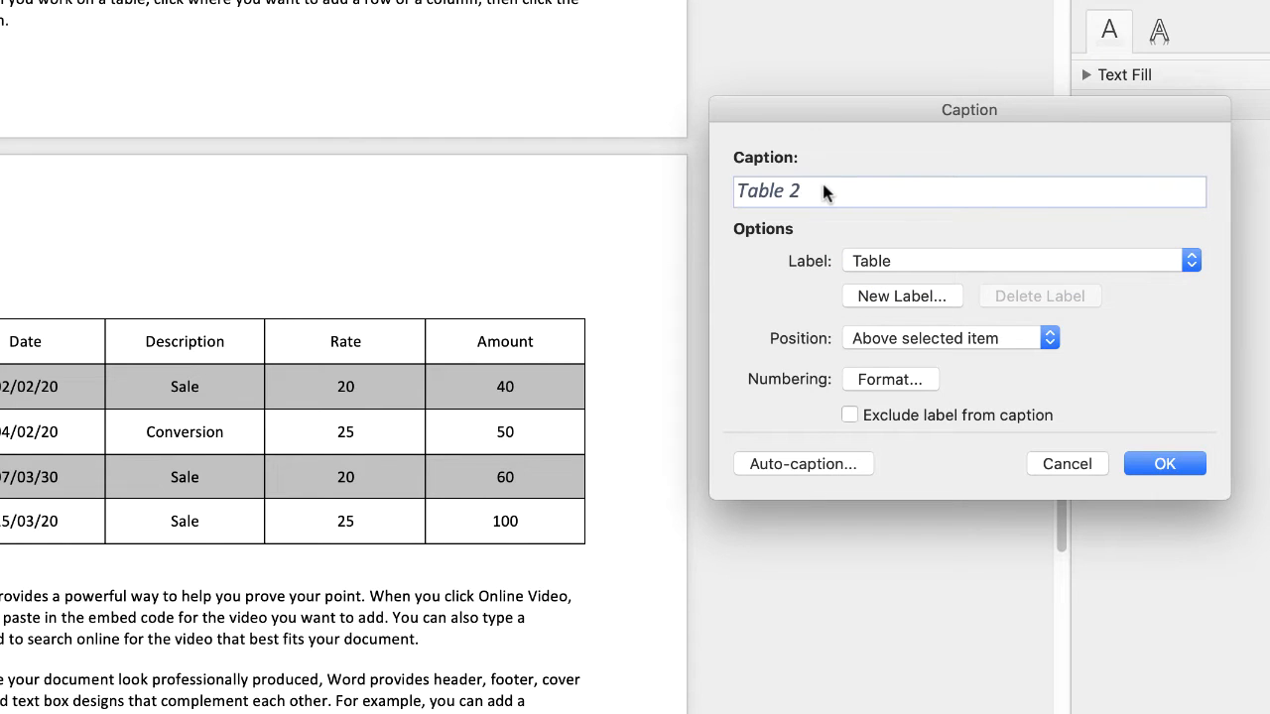
type(". Rate Table 2")
left_click(1168, 464)
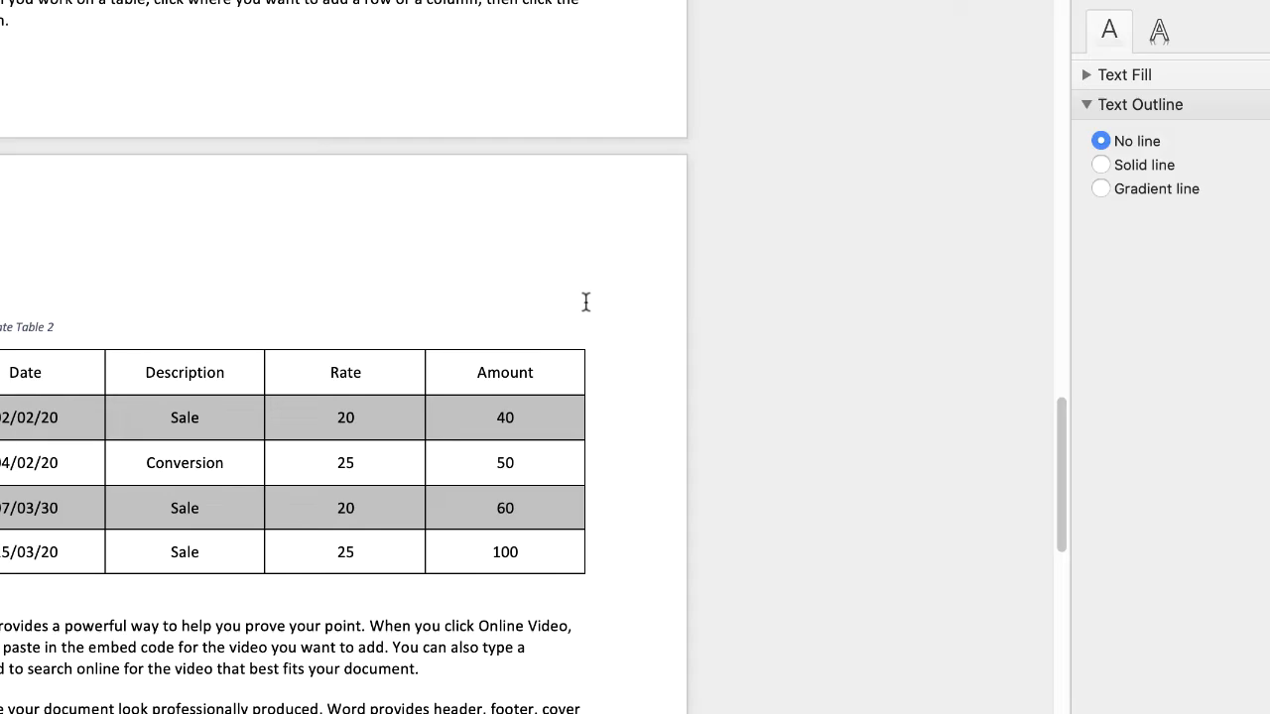
- Insert a table of figures for the Figure caption label on the blank fourth page, with a dotted tab leader
scroll(270, 324, "down", 10)
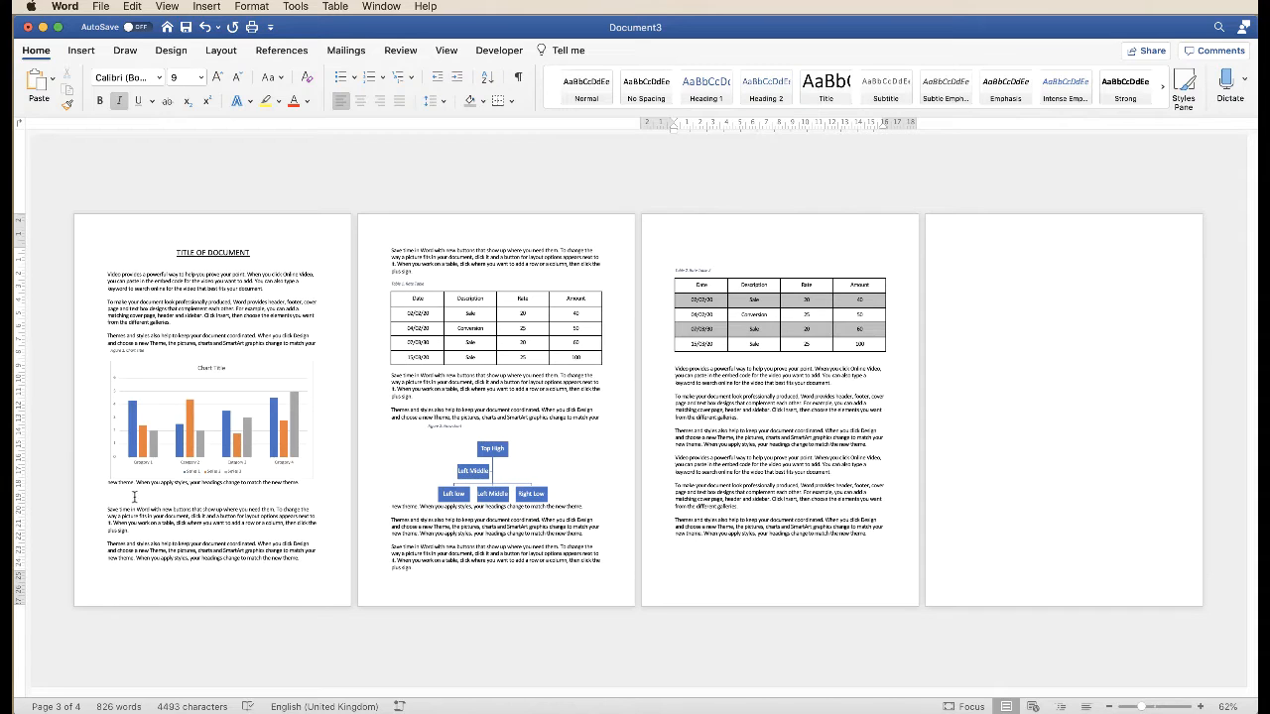
left_click(956, 244)
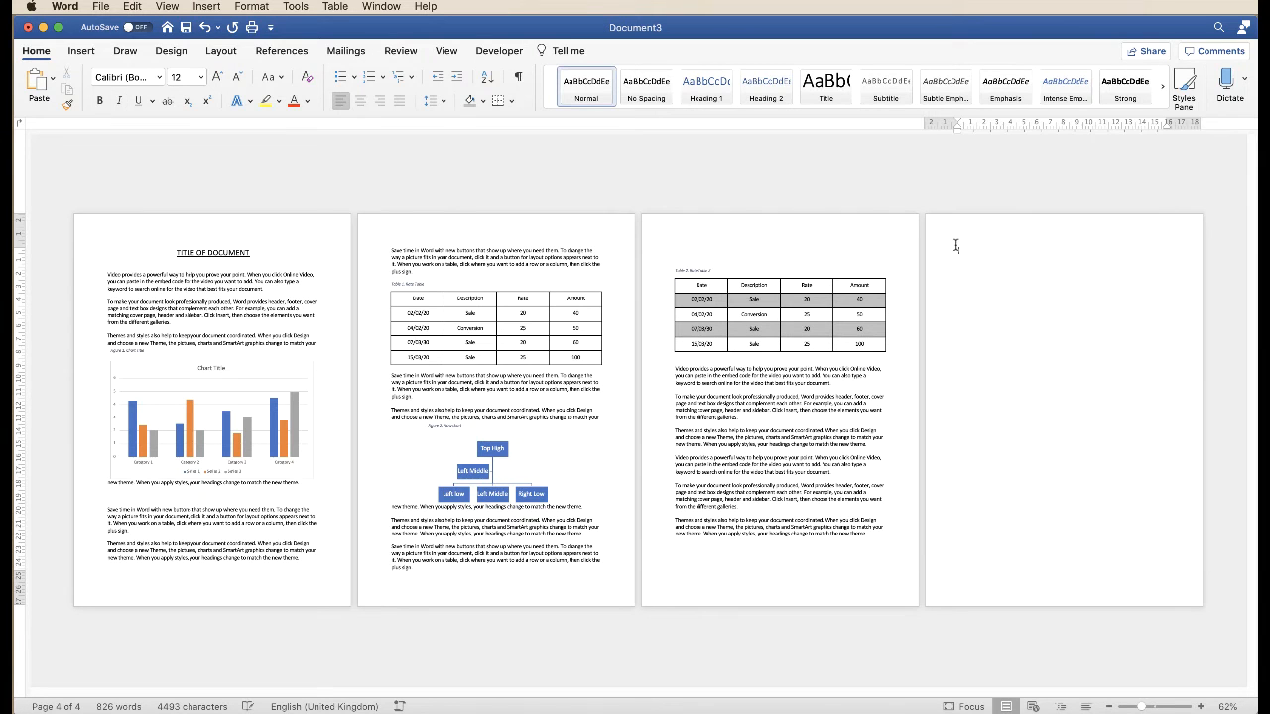
left_click(1202, 706)
left_click(1202, 707)
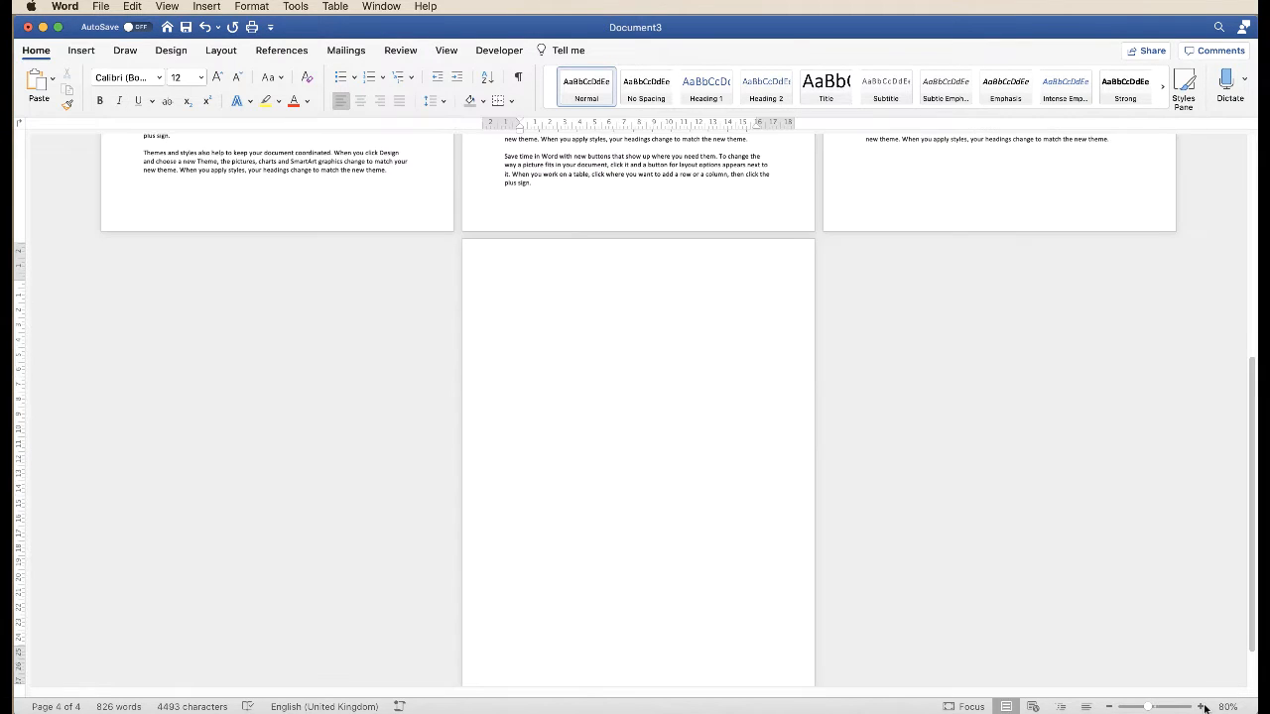
left_click(1201, 707)
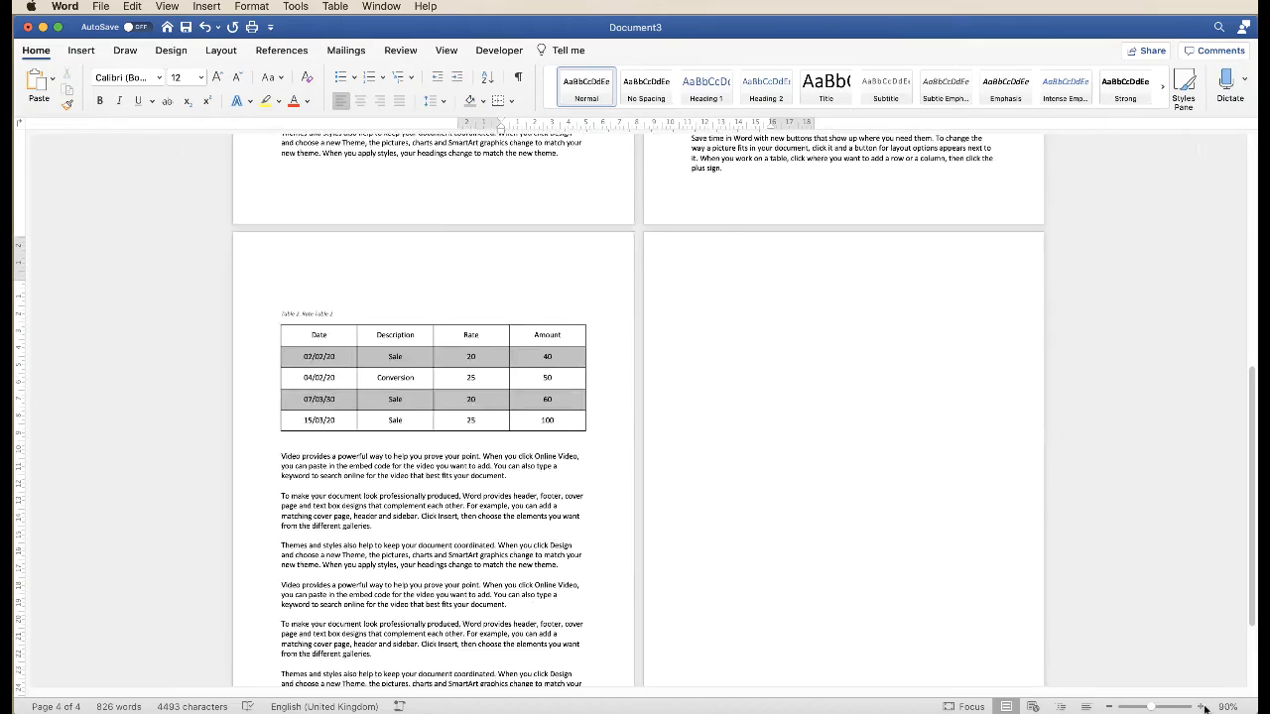
left_click(1202, 707)
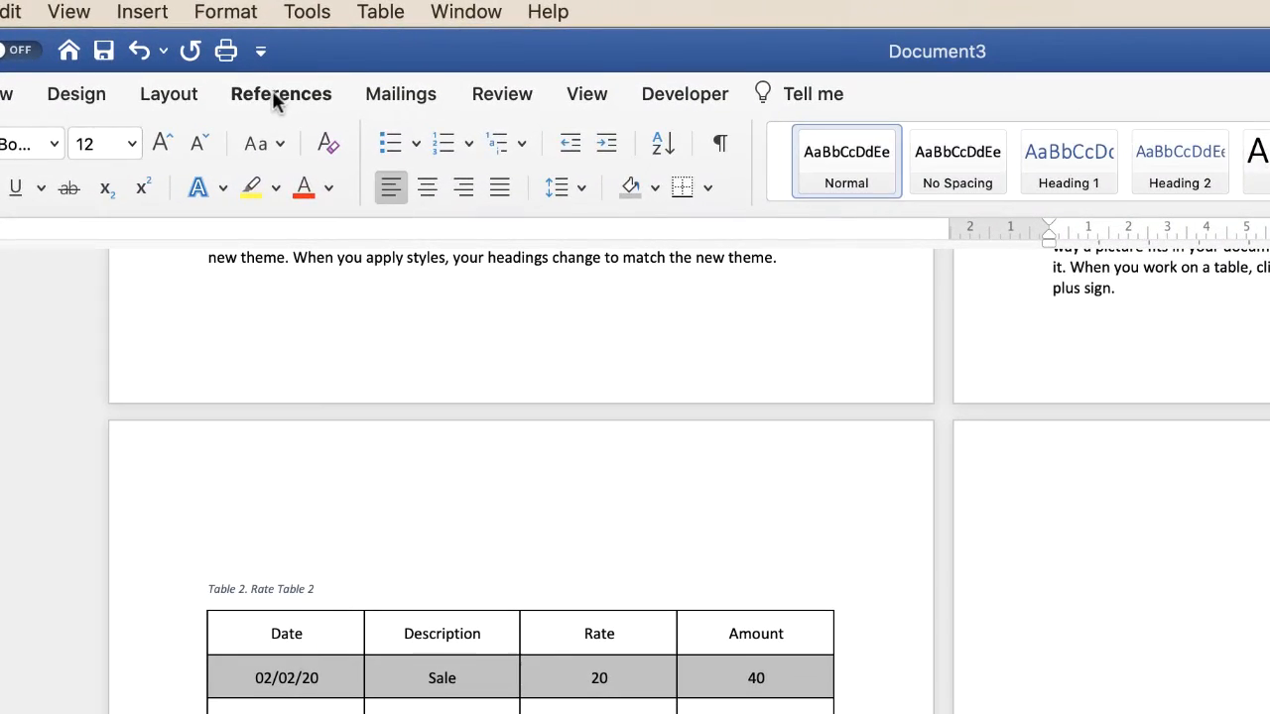
left_click(271, 92)
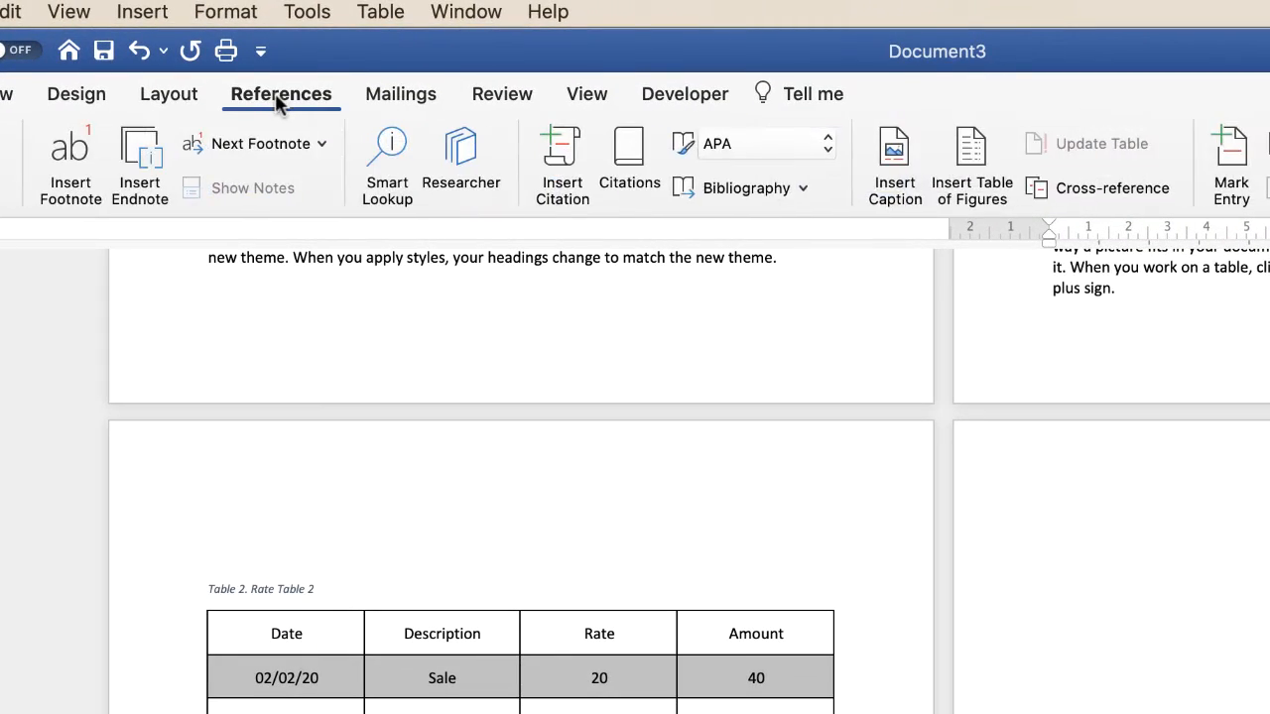
left_click(976, 150)
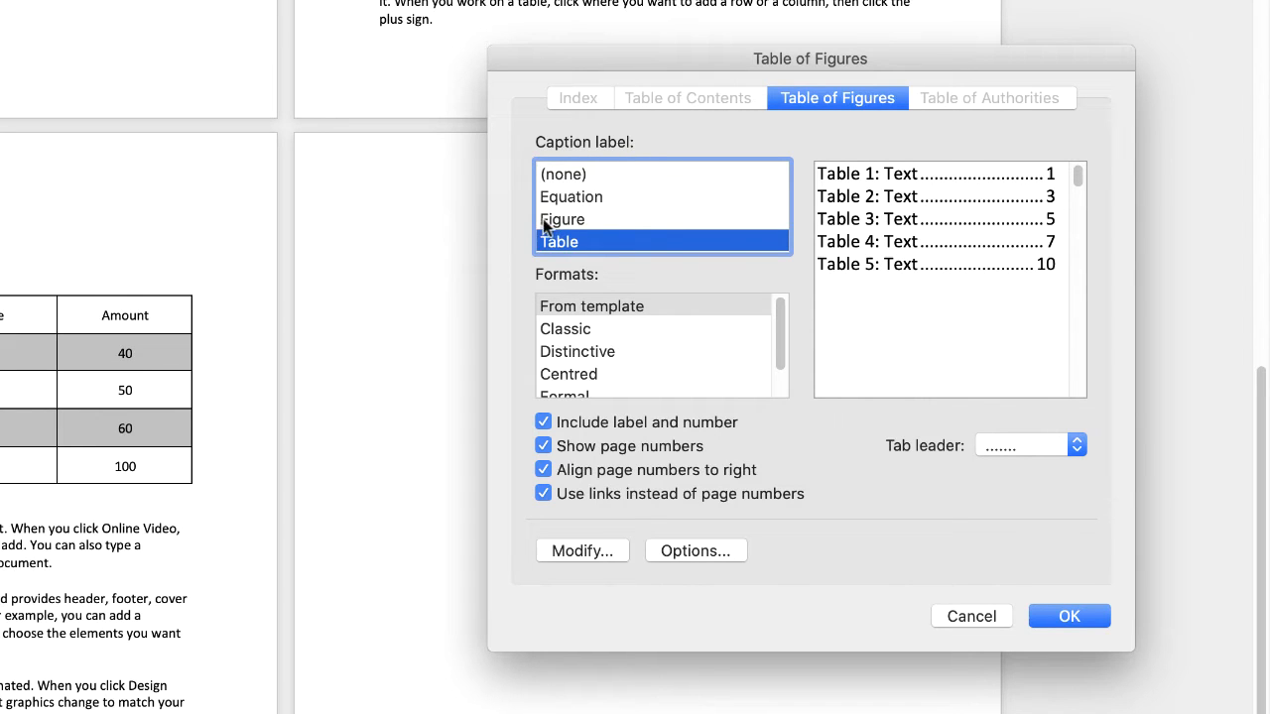
left_click(558, 220)
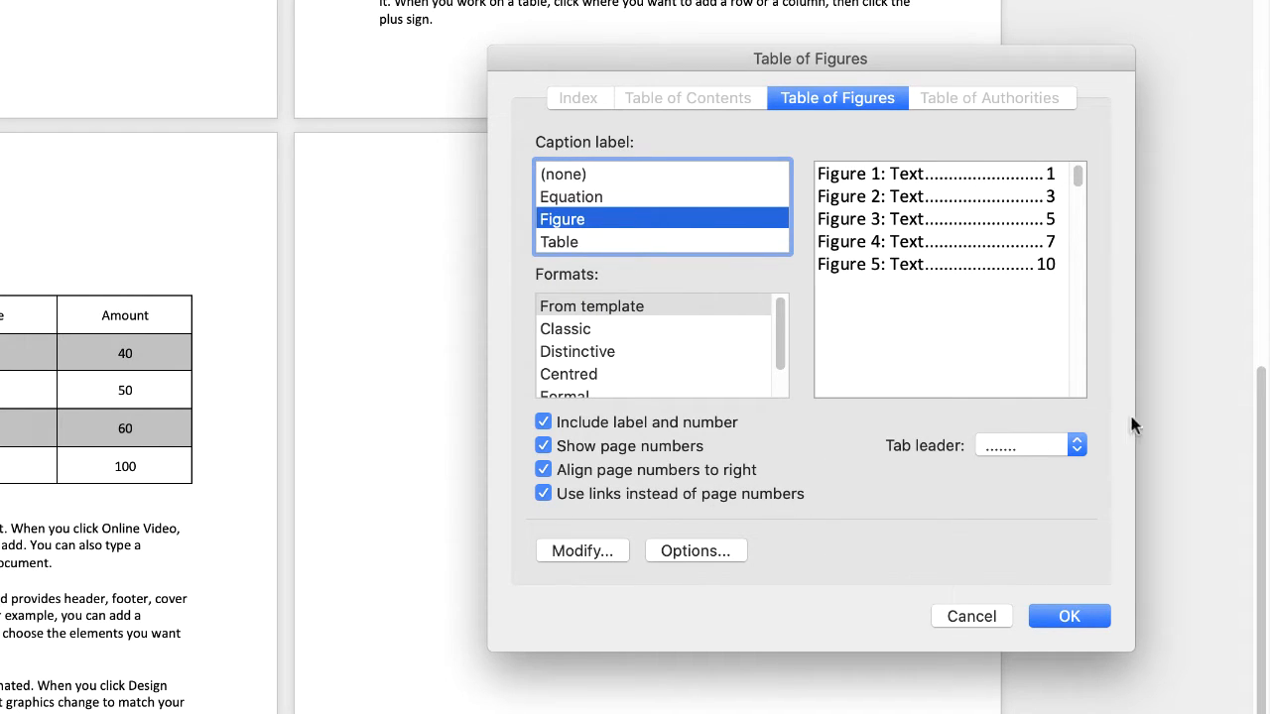
left_click(1078, 445)
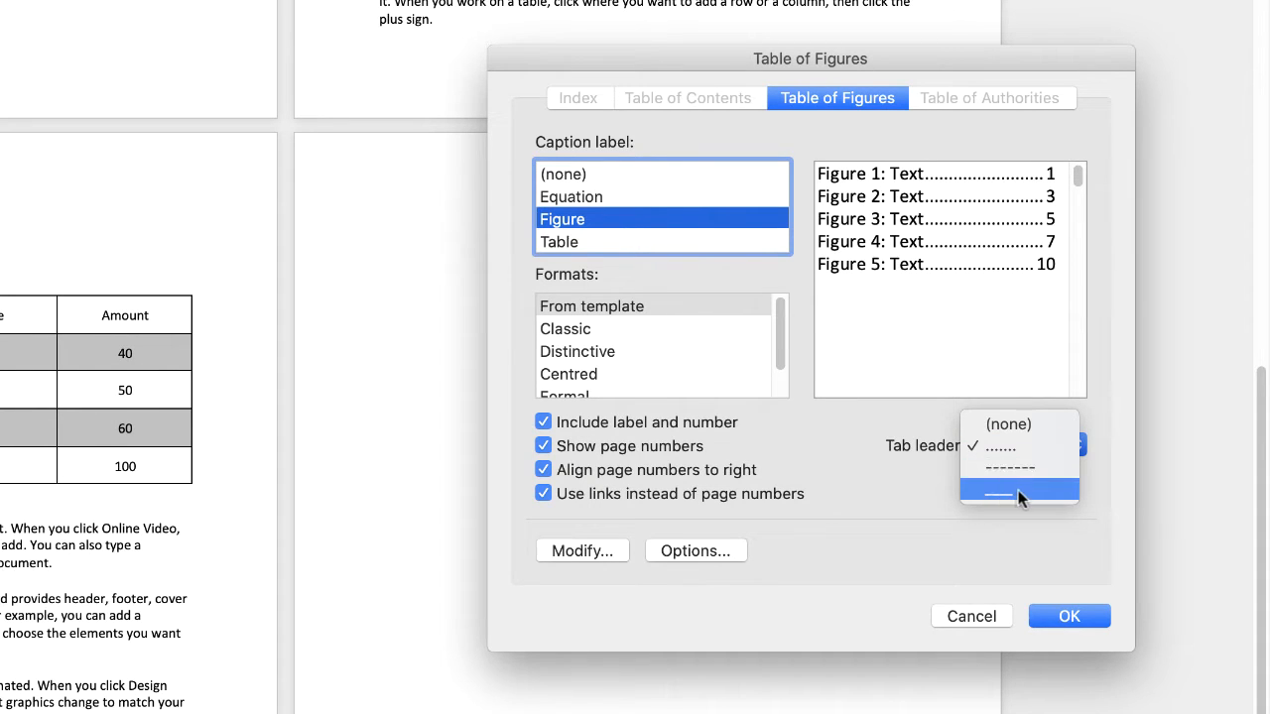
left_click(908, 482)
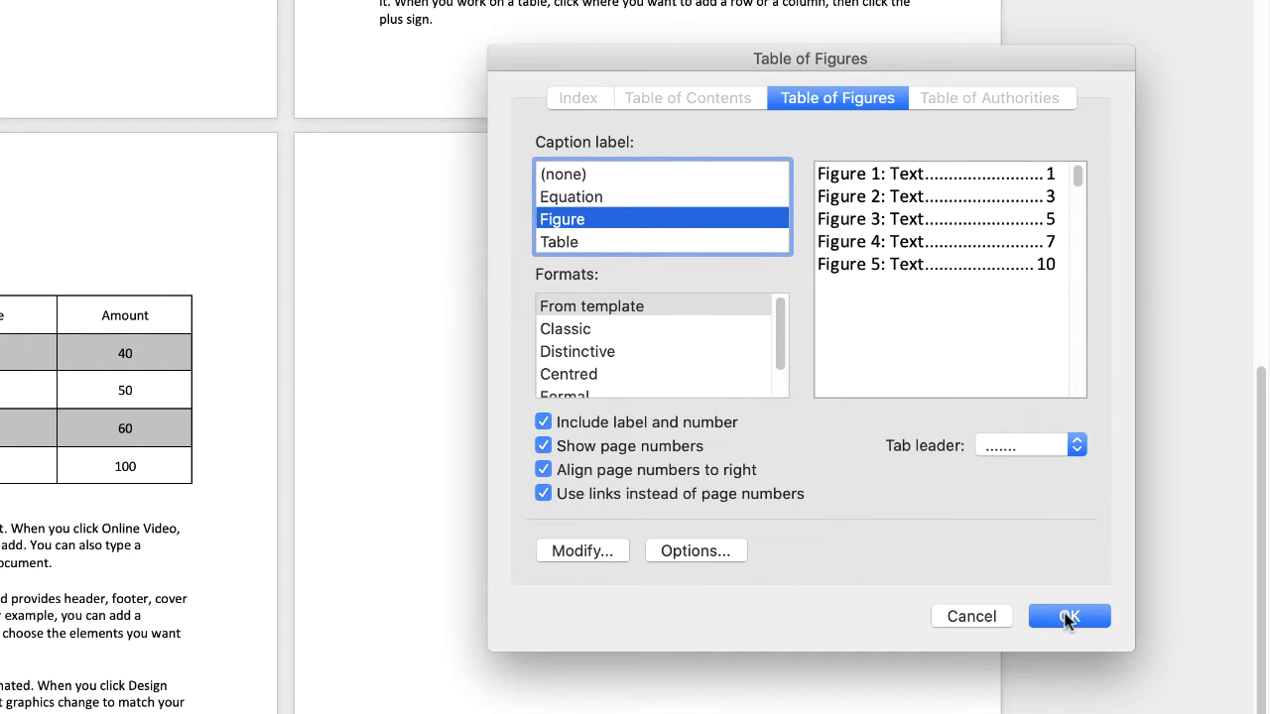
left_click(1058, 615)
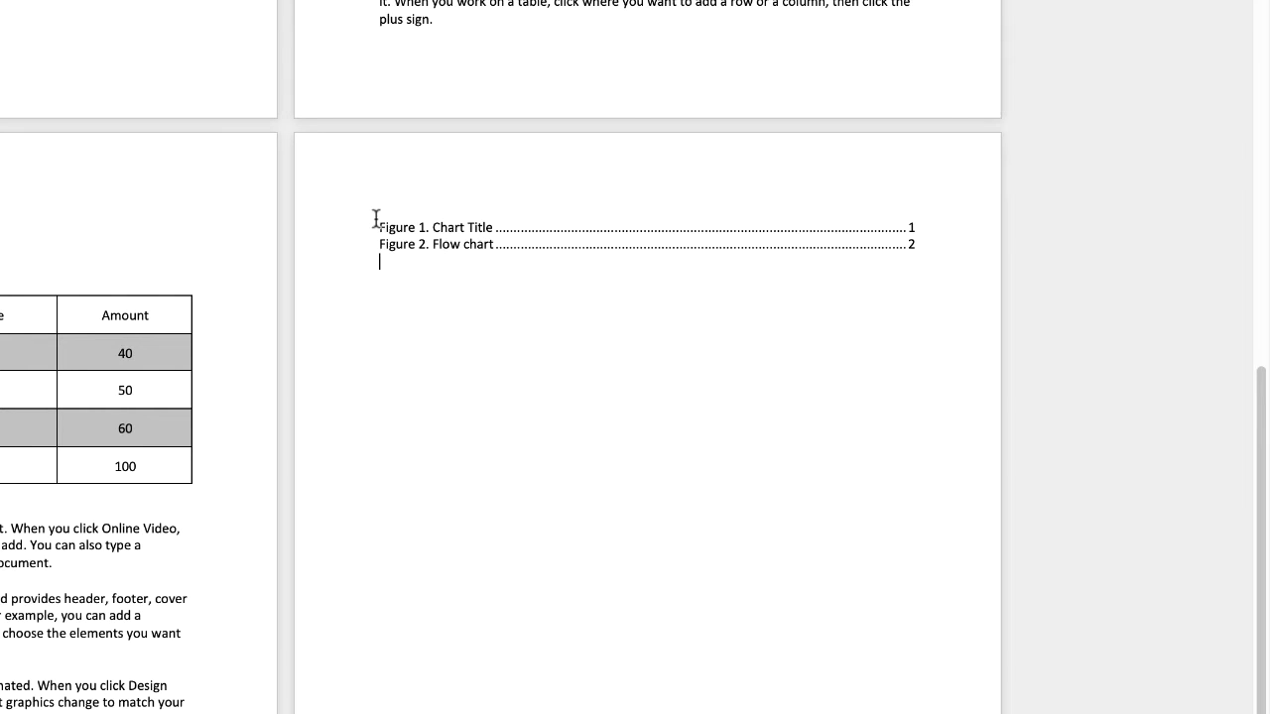
- Add the heading "LIST OF FIGURES" above the list of figure captions
key("Return")
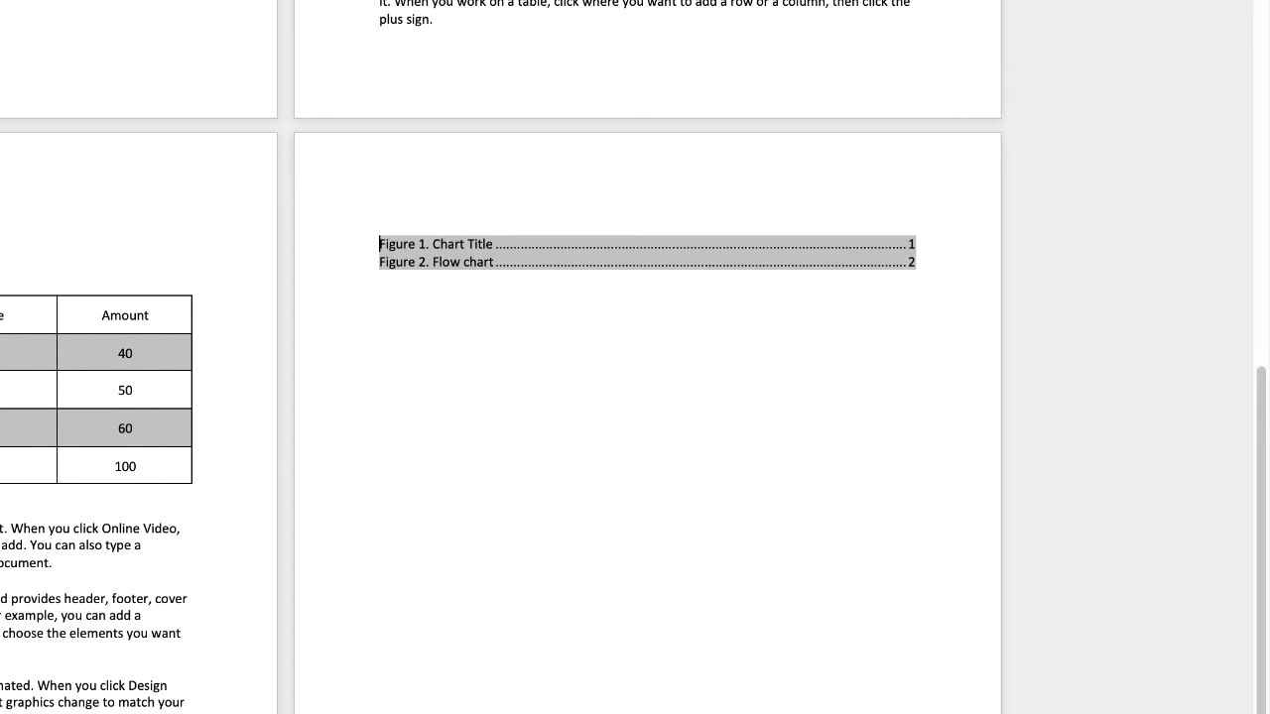
key("Up")
type("L")
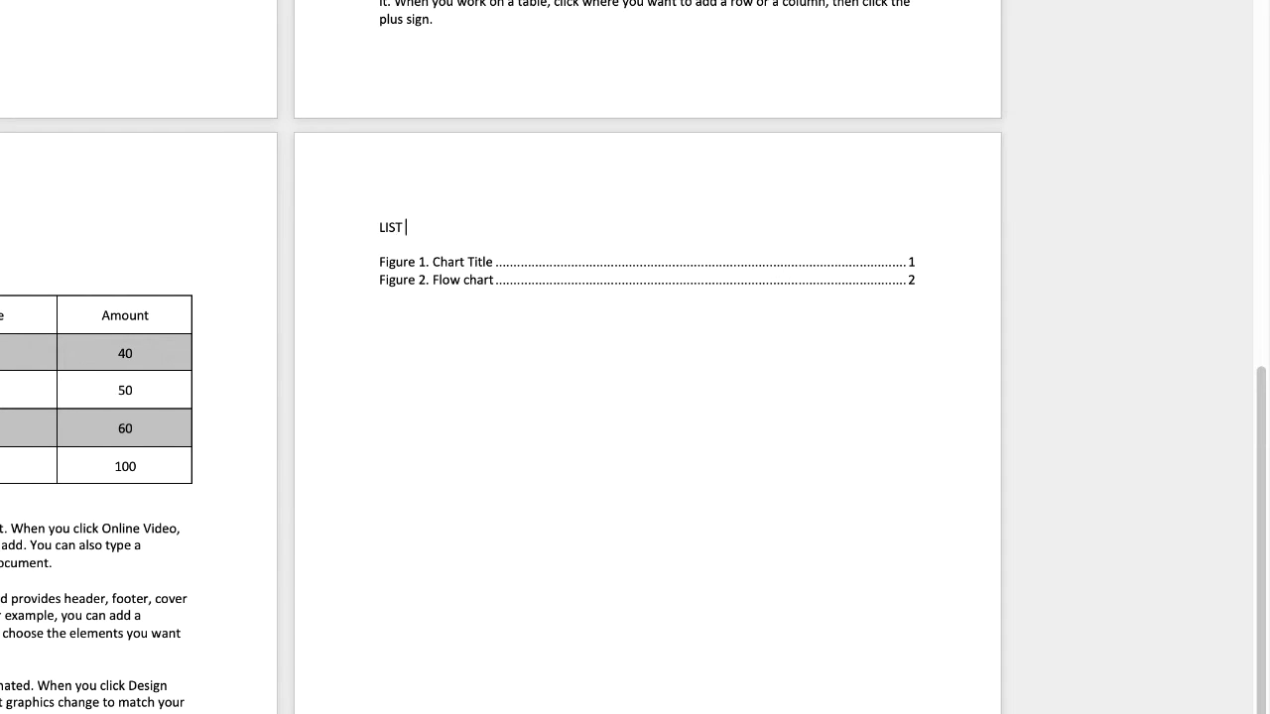
type("IST OF FIGURES")
- Insert a table of figures for the Table caption label below the list of figures
left_click(504, 346)
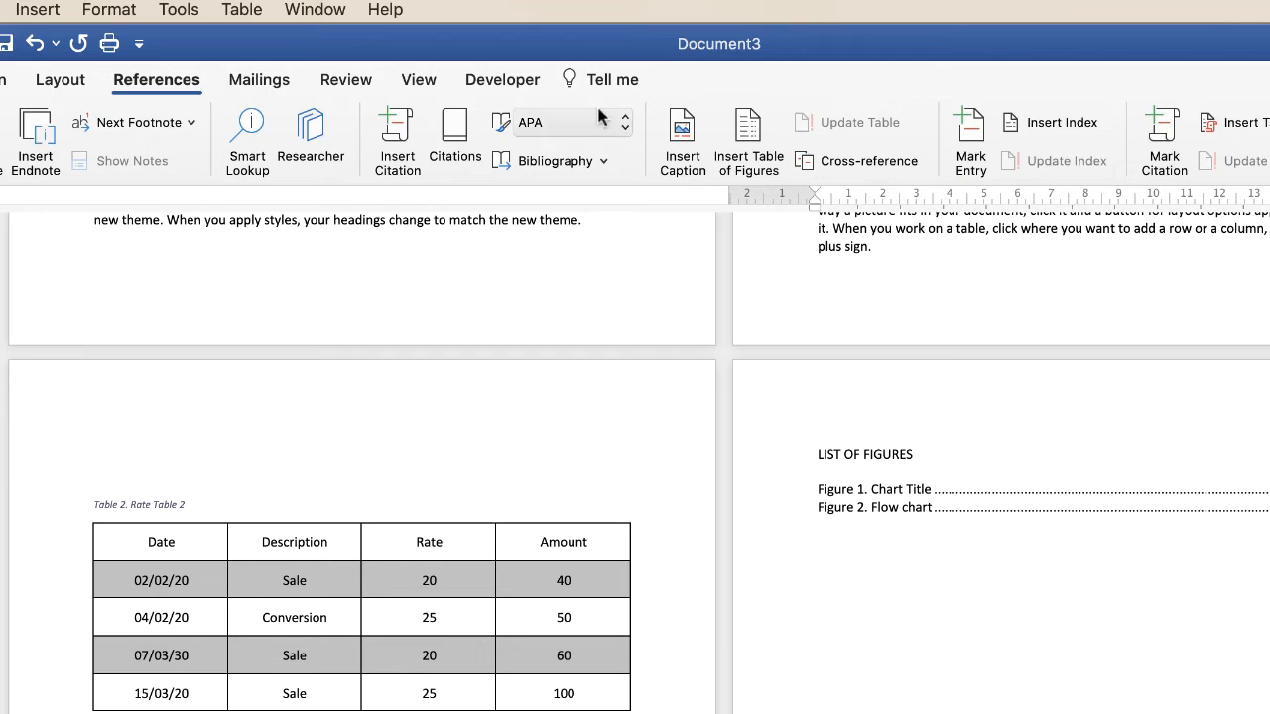
left_click(749, 132)
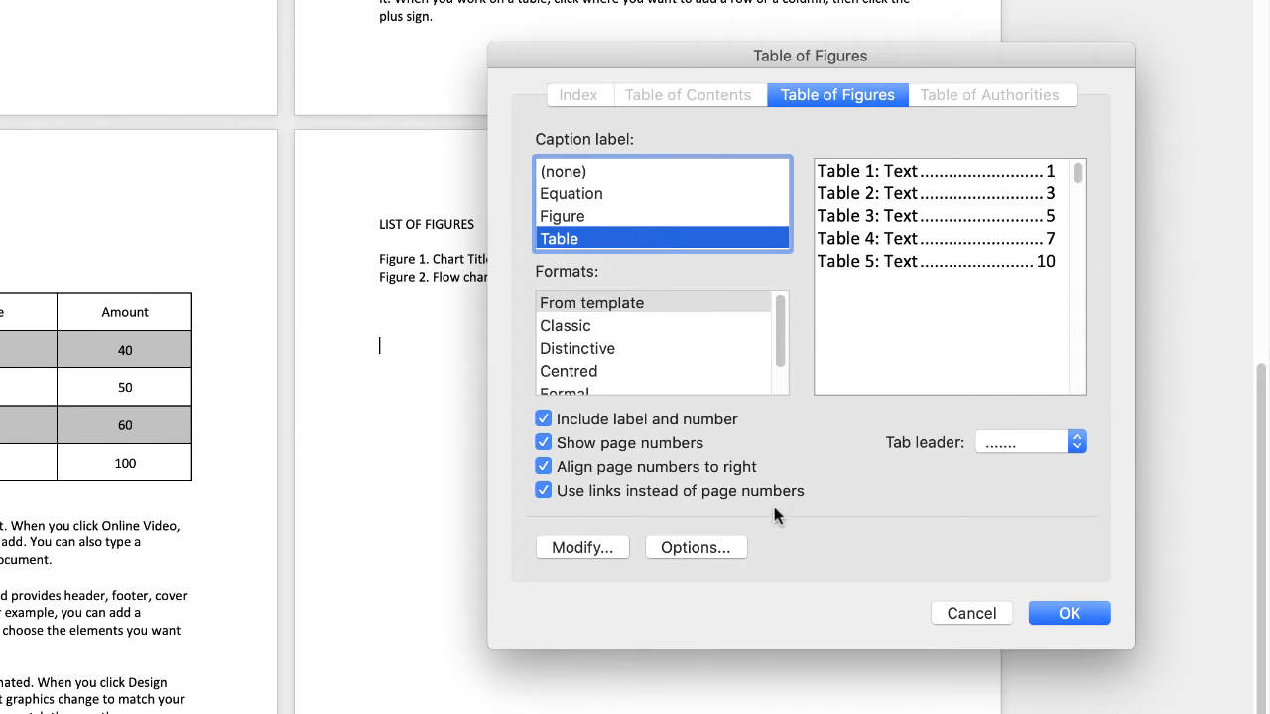
left_click(1066, 614)
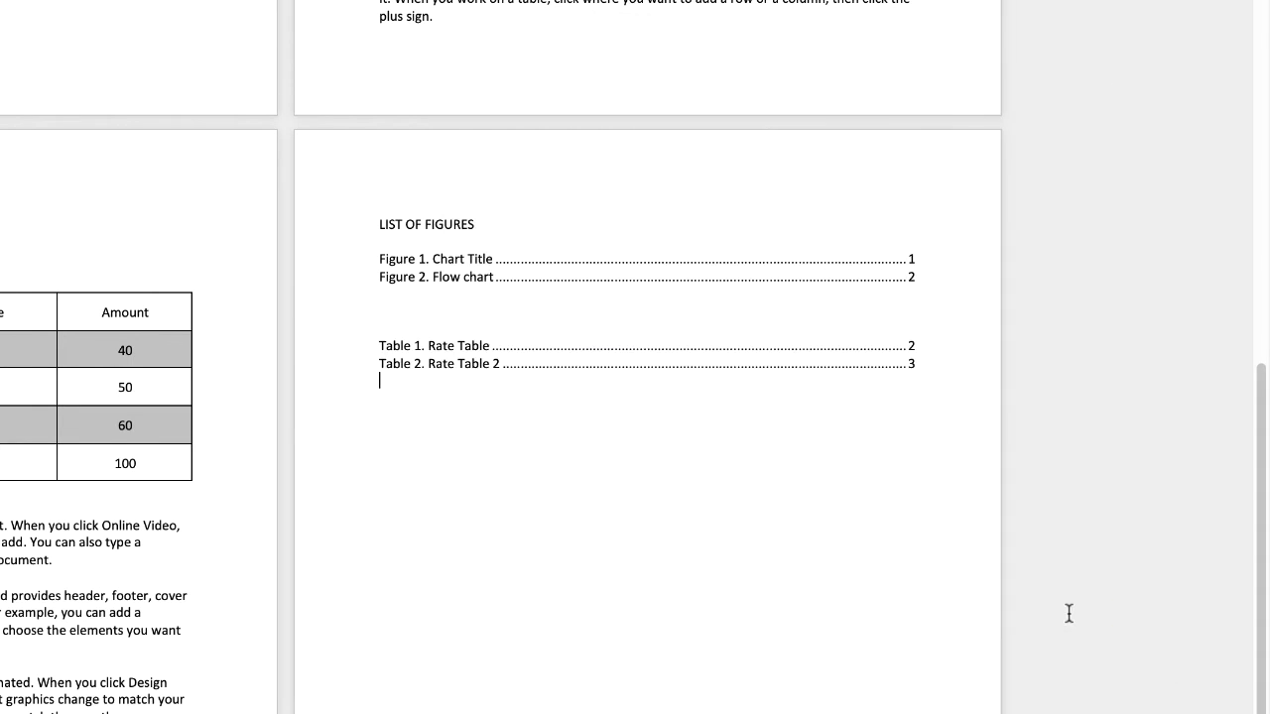
- Add the heading "LIST OF TABLES" above the list of table captions
left_click(394, 327)
key("Return")
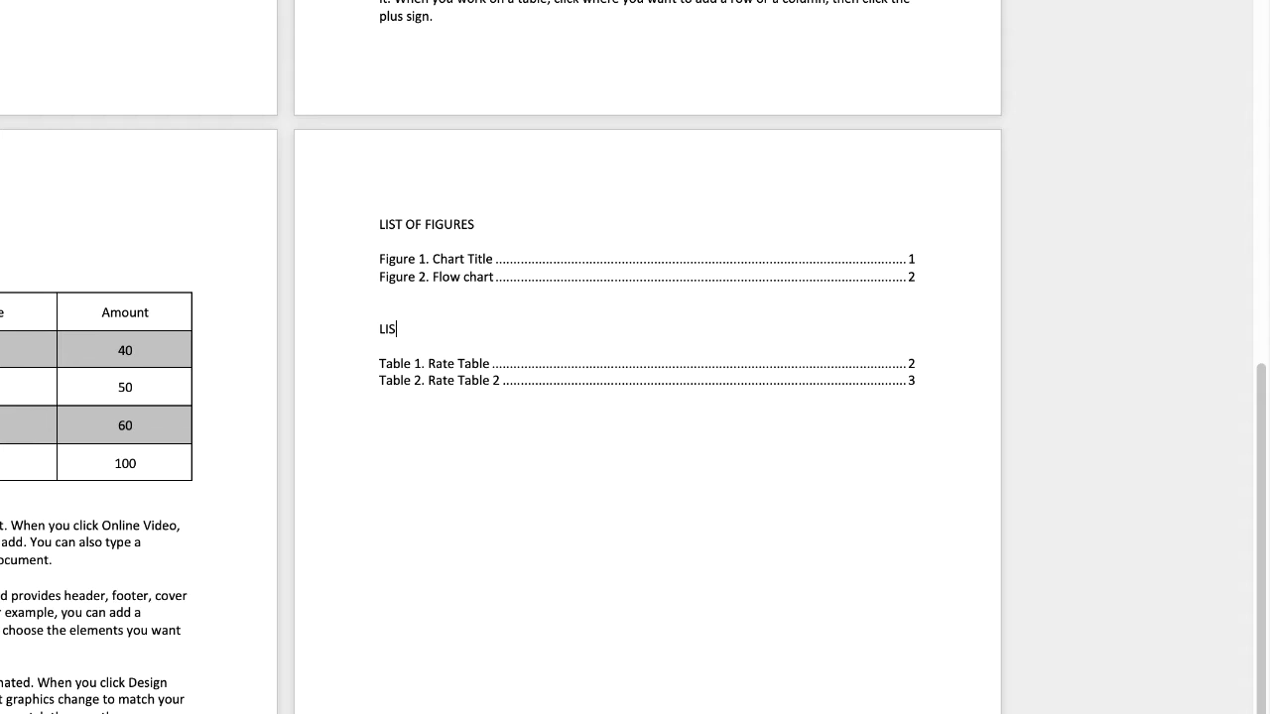
type("LIST OF TABLES")
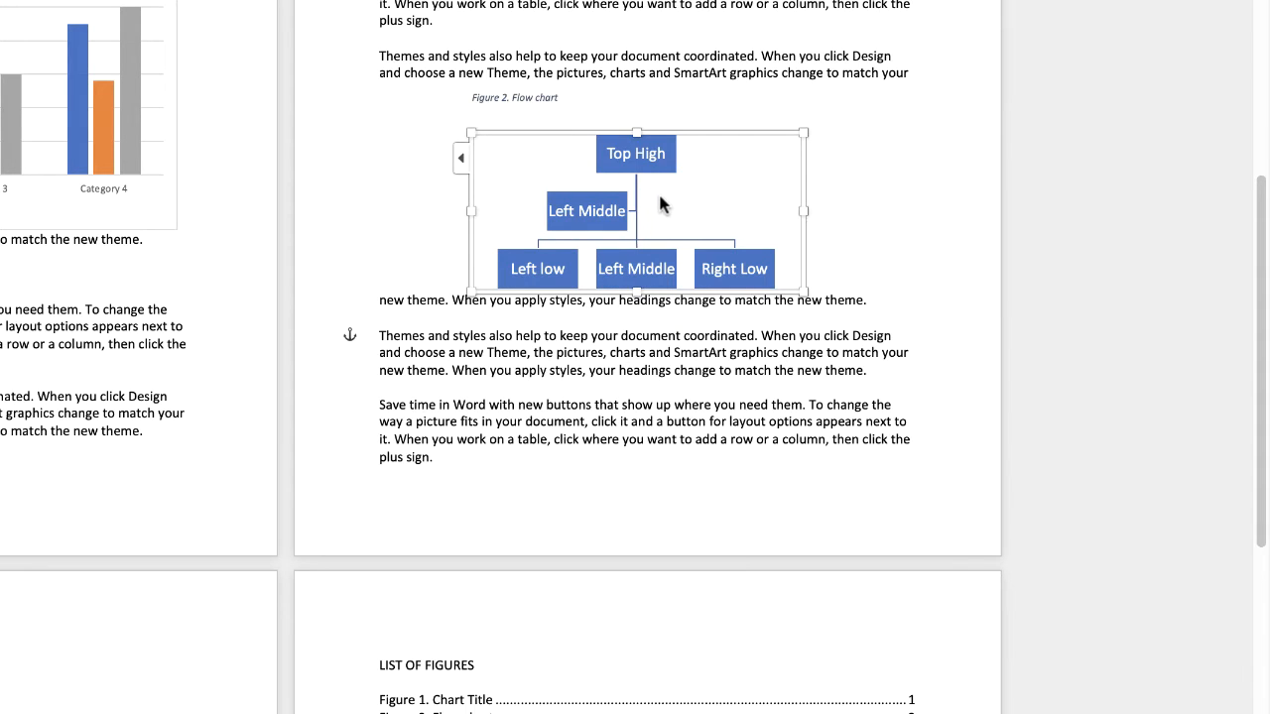
- Paste a copy of the Top High hierarchy graphic above the LIST OF FIGURES heading on the last page
left_click(426, 458)
scroll(419, 431, "down", 1)
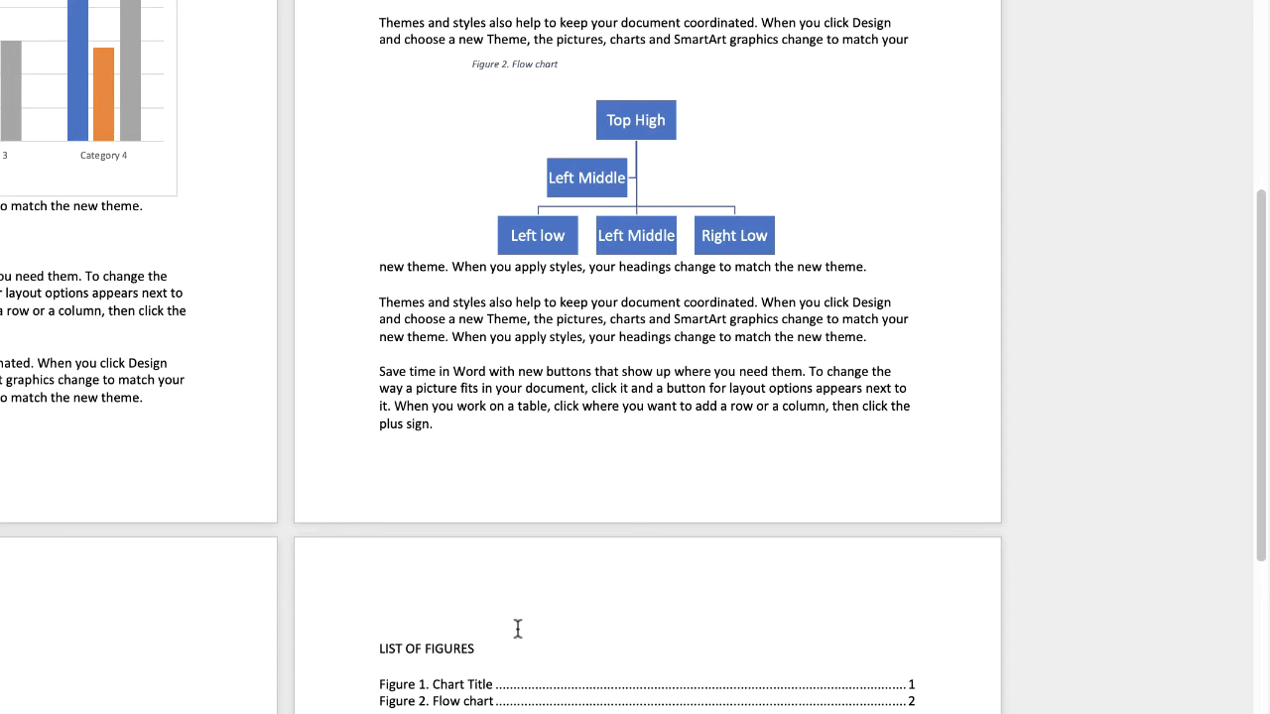
key("super+v")
- Insert the caption "Figure 3. Flowchart 3" above the pasted hierarchy graphic, using the Figure label
scroll(423, 298, "up", 5)
right_click(422, 240)
left_click(501, 602)
type(". Flowchart 3")
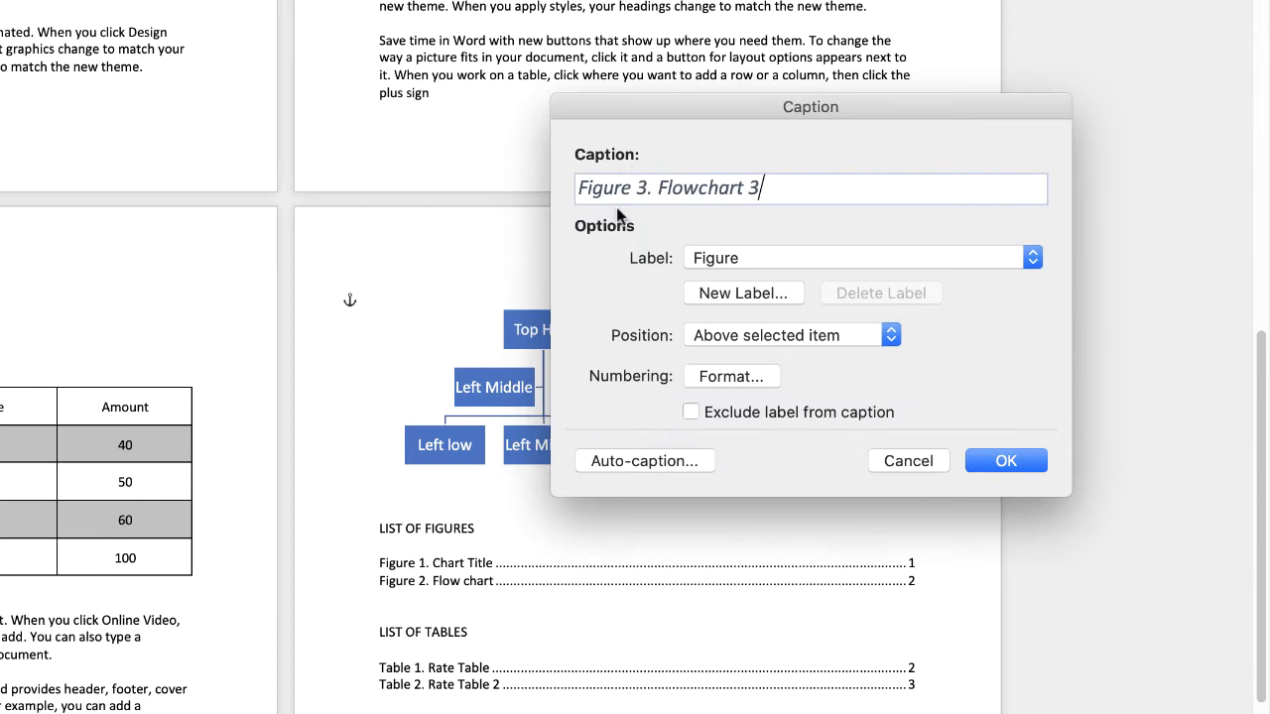
key("Return")
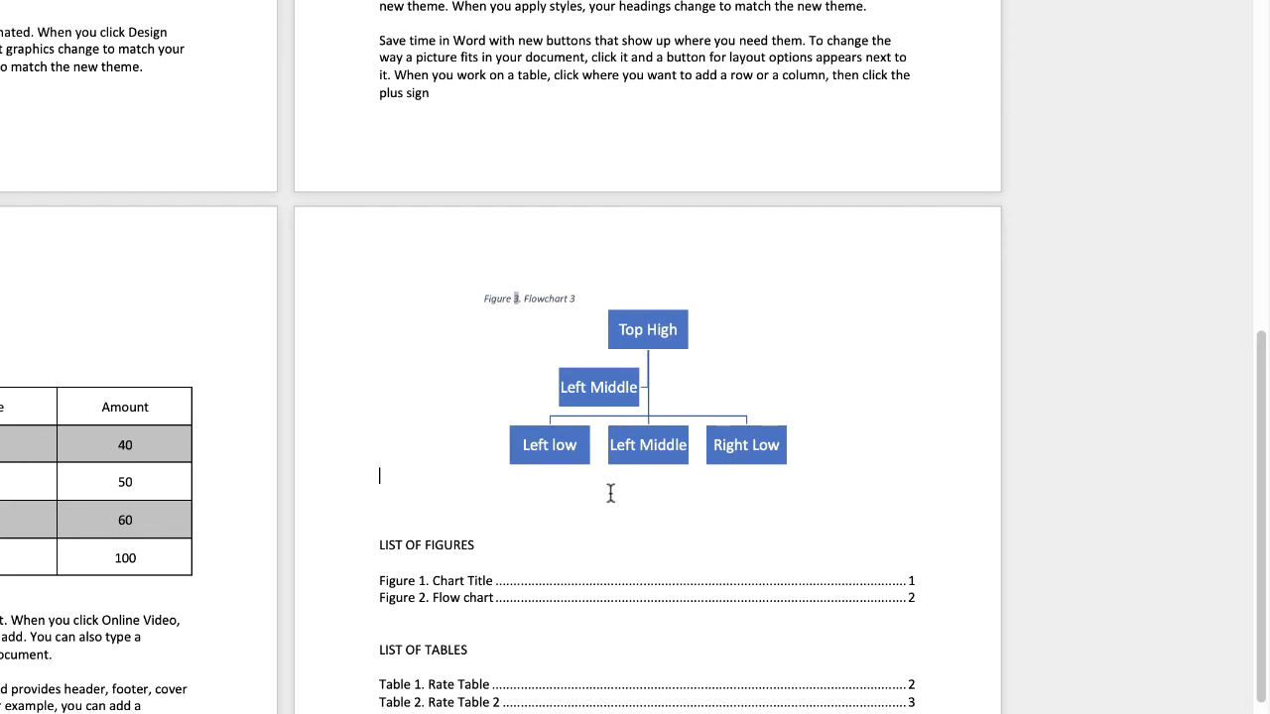
- Update the entire table of figures under the LIST OF FIGURES heading
scroll(432, 367, "down", 5)
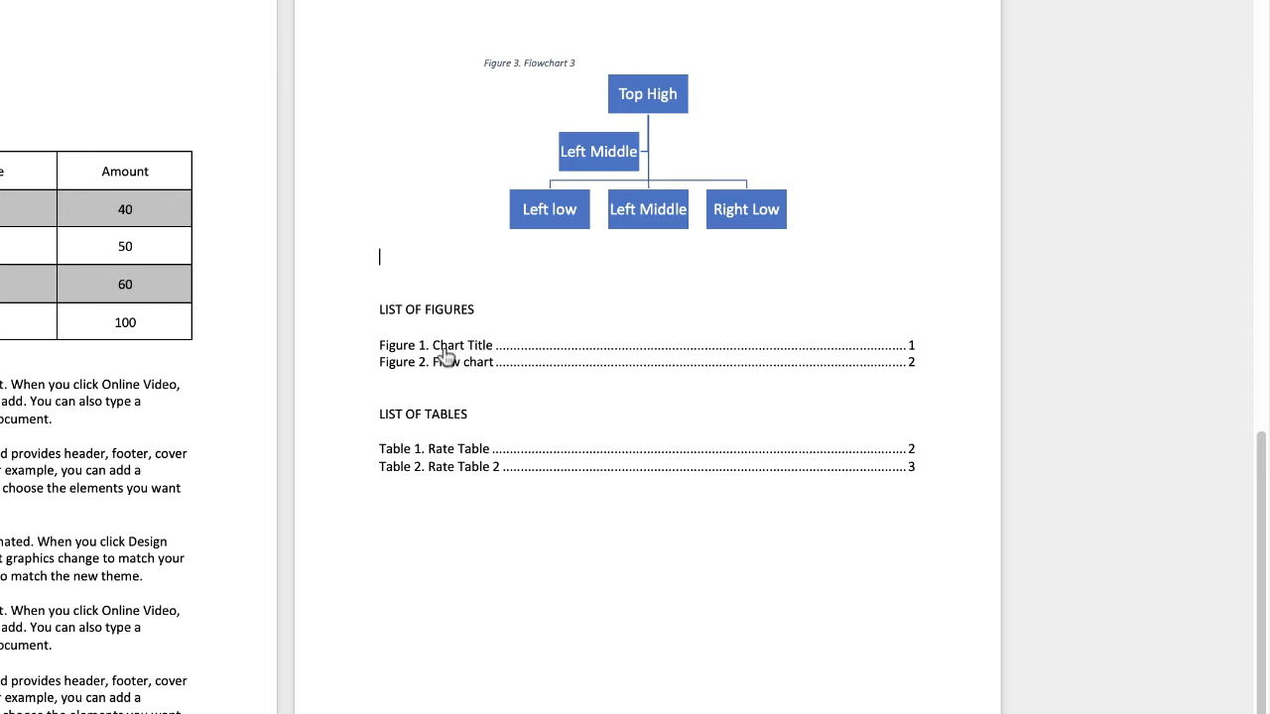
right_click(443, 351)
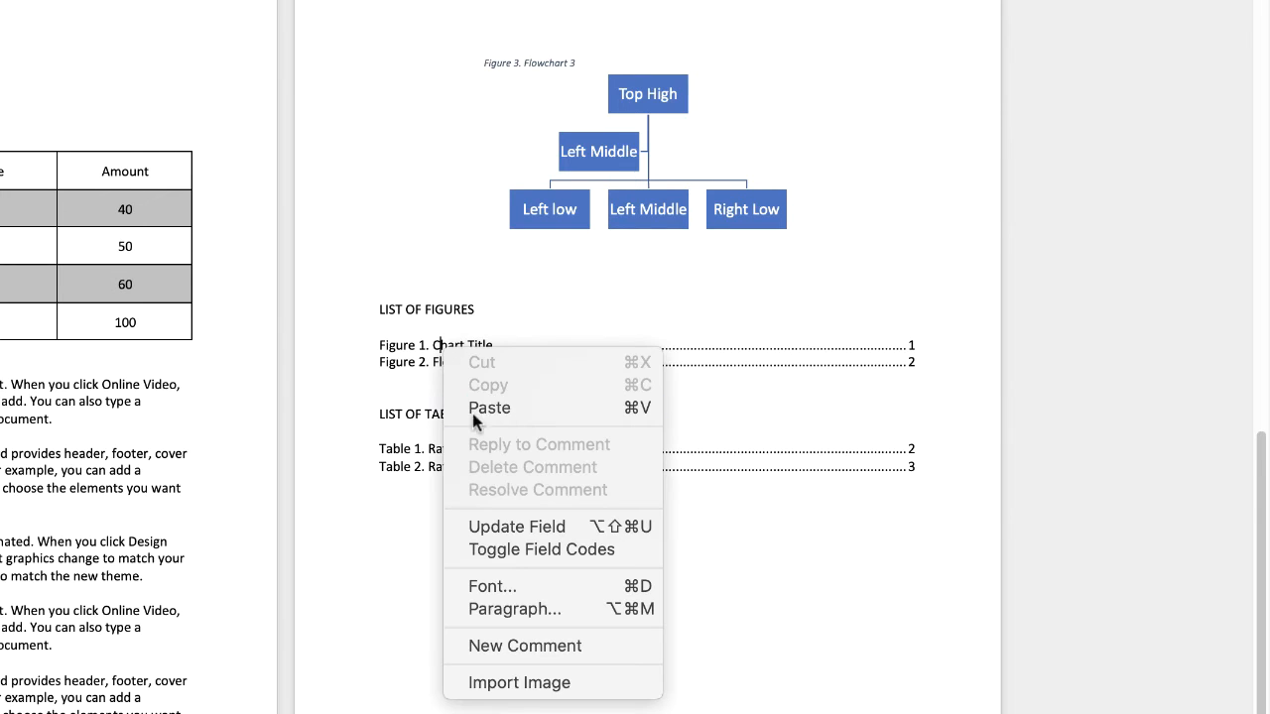
left_click(508, 529)
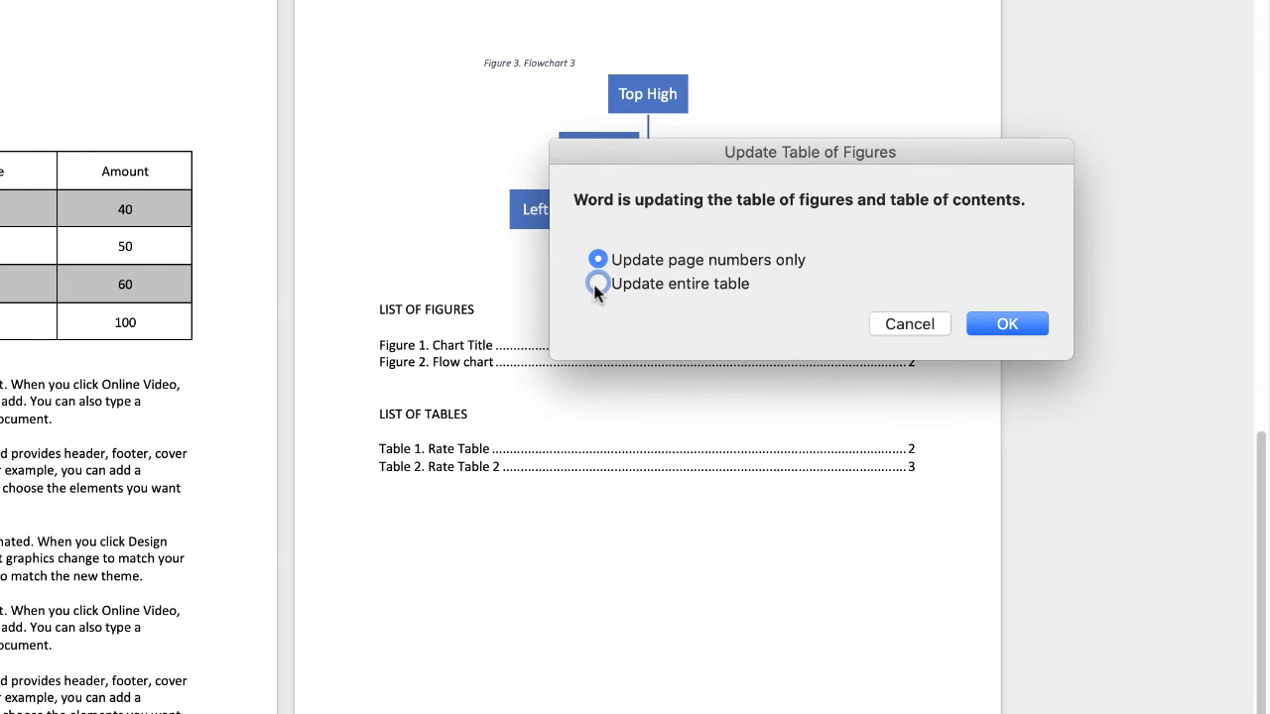
left_click(597, 285)
left_click(1007, 325)
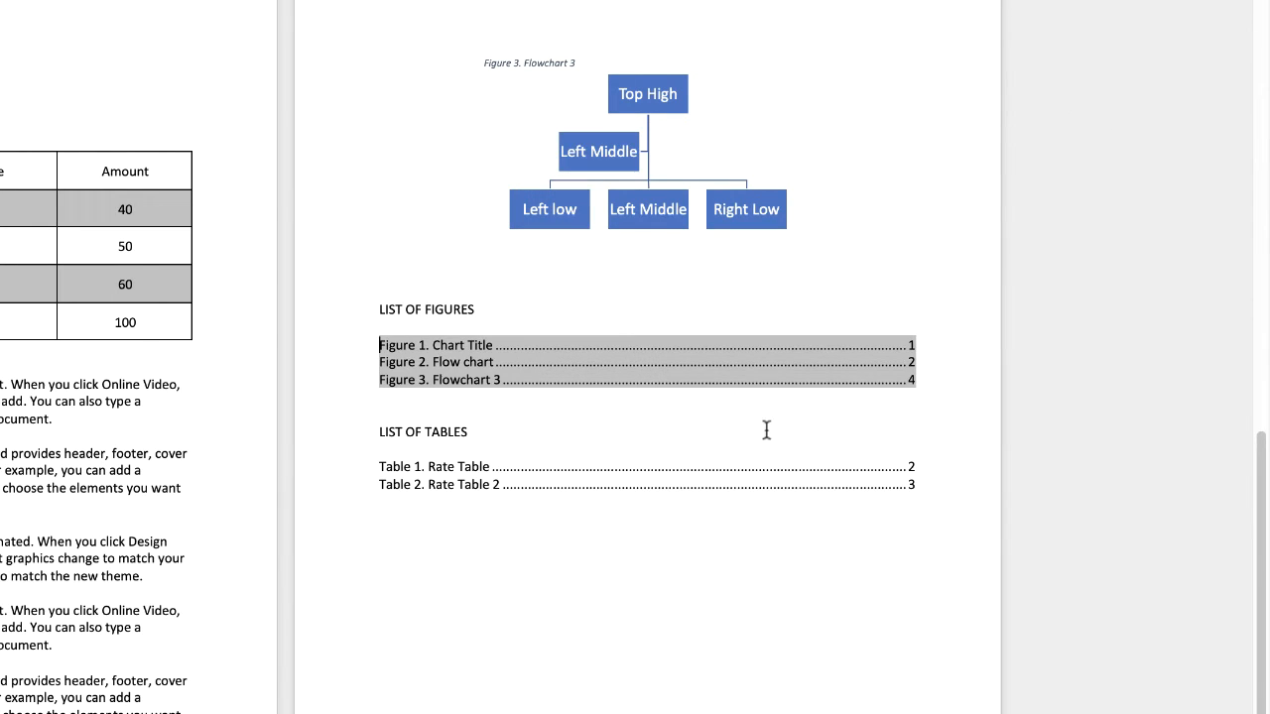
- Modify the Table of Figures style to use 1.5 line spacing and bold text
left_click(437, 397)
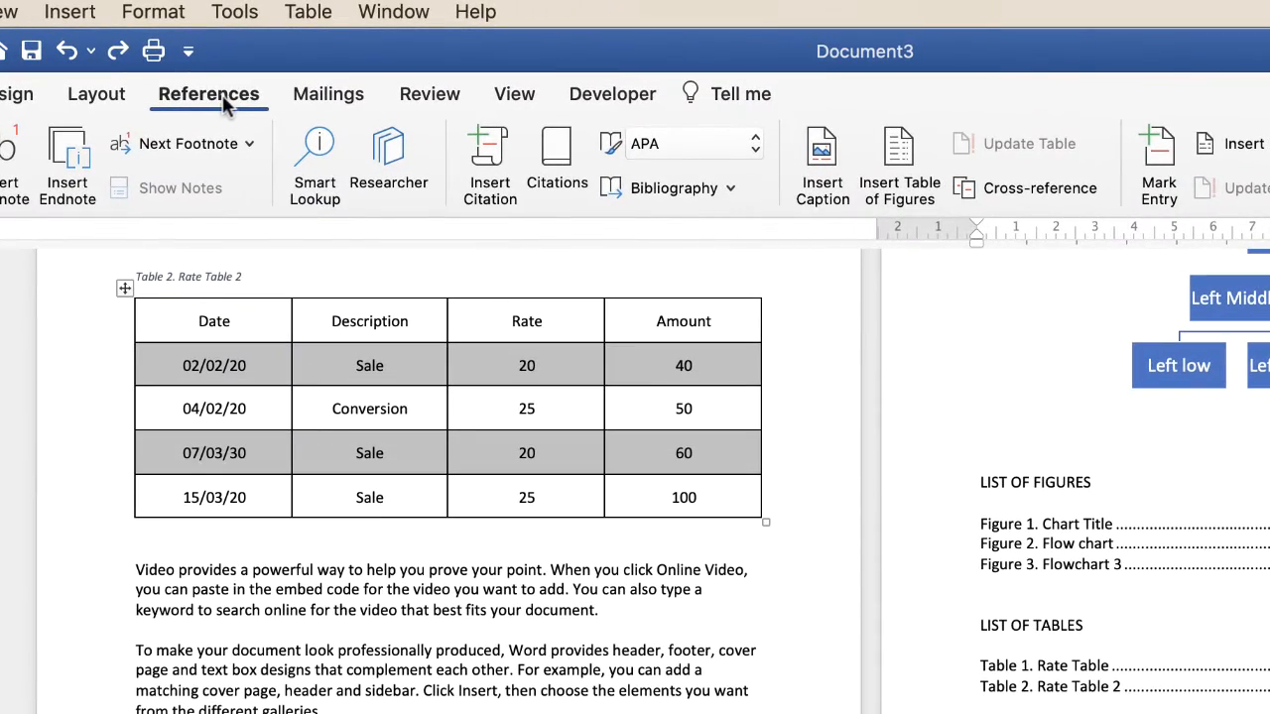
left_click(900, 146)
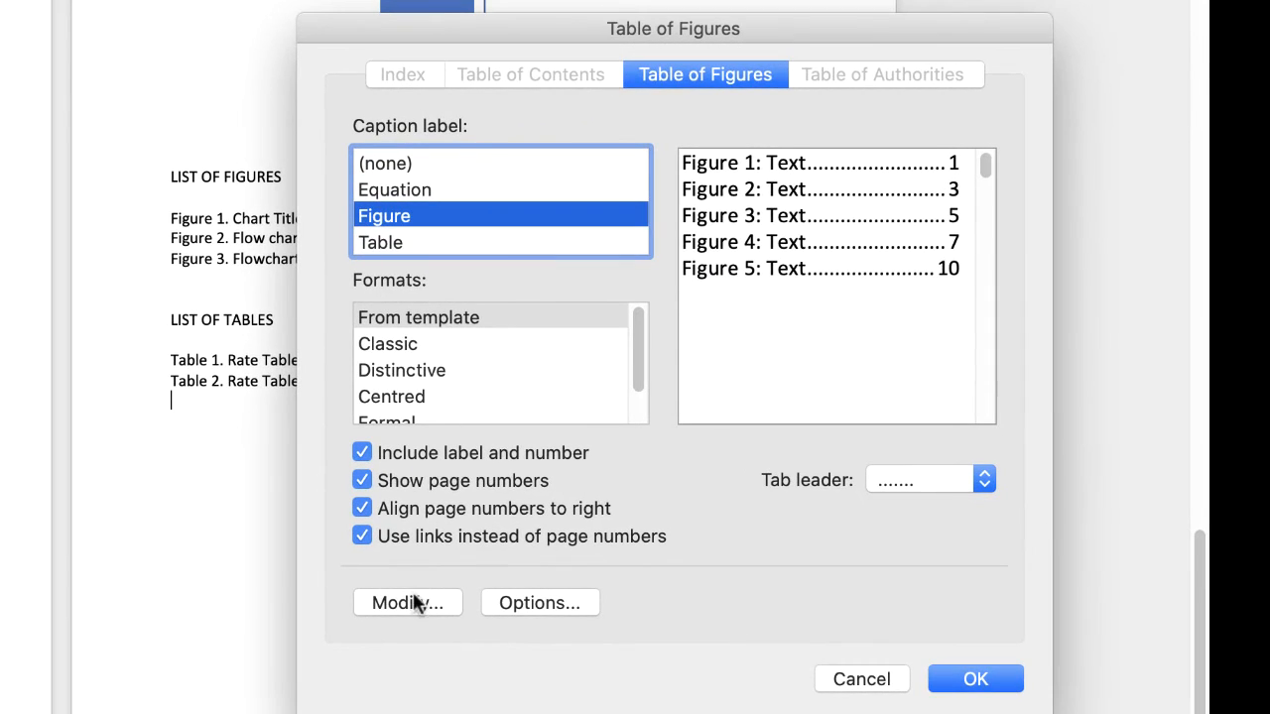
left_click(407, 603)
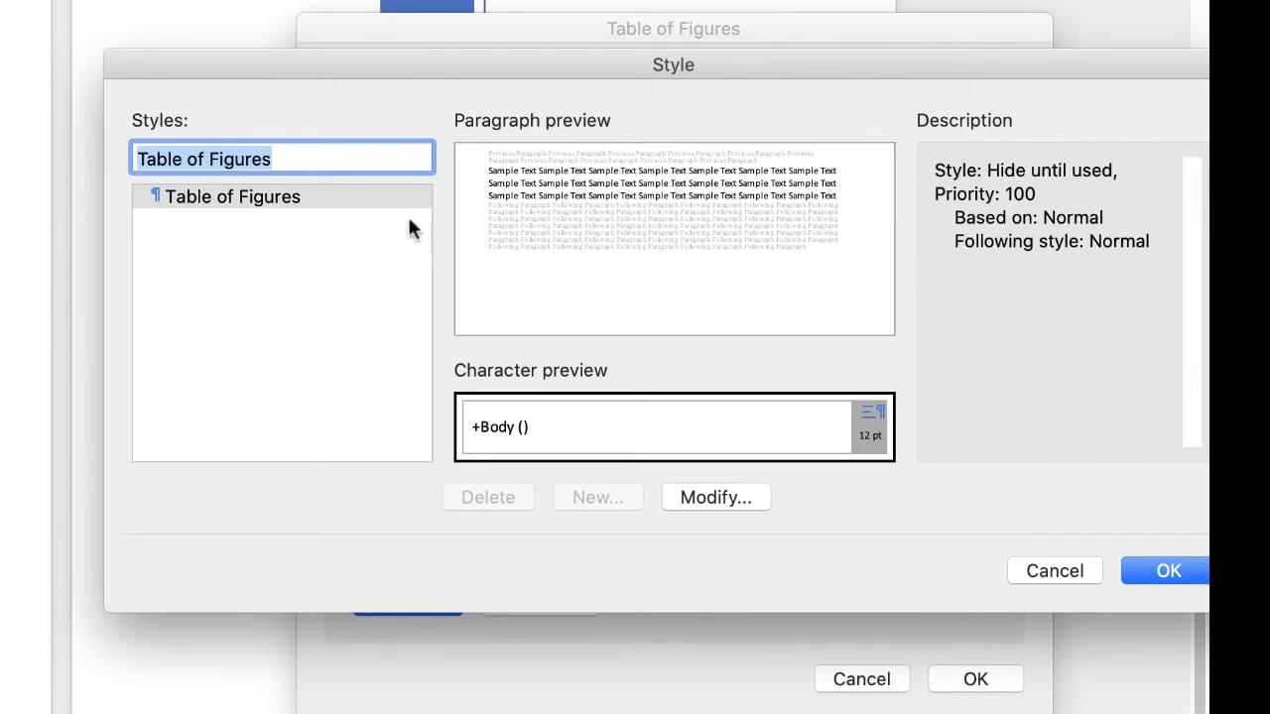
left_click_drag(943, 64, 870, 66)
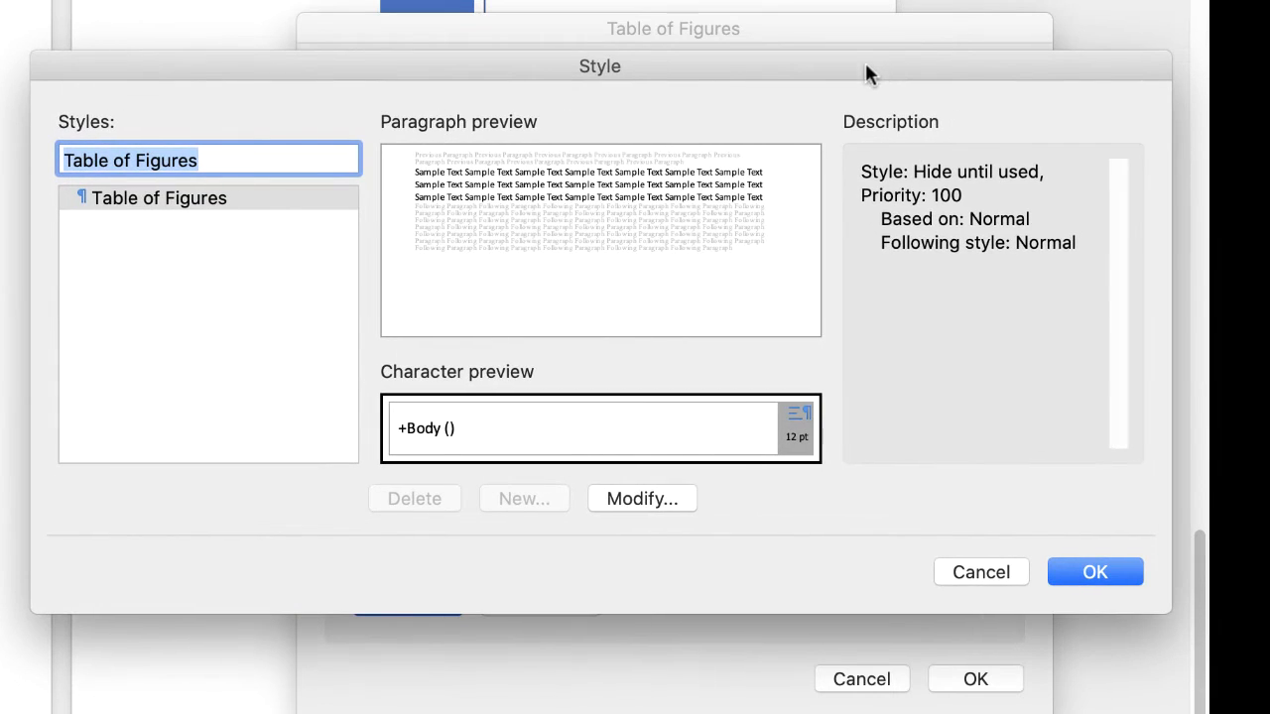
left_click(625, 498)
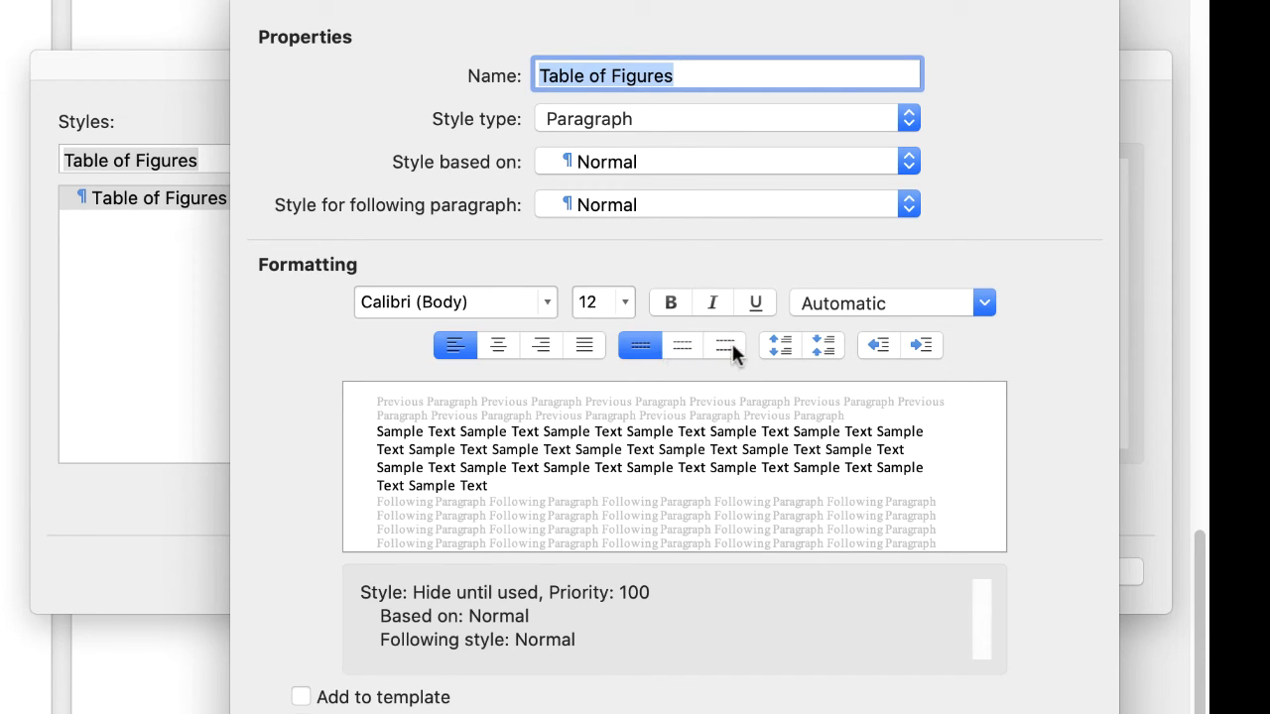
left_click(681, 344)
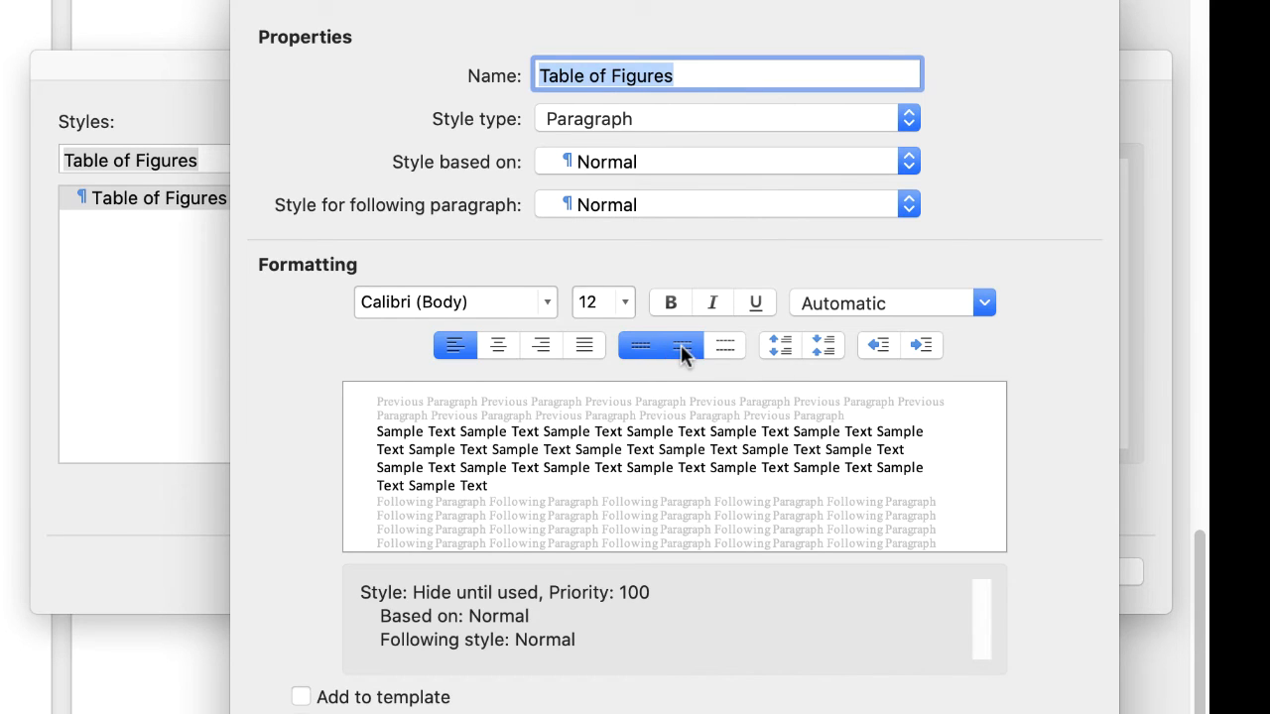
left_click(547, 303)
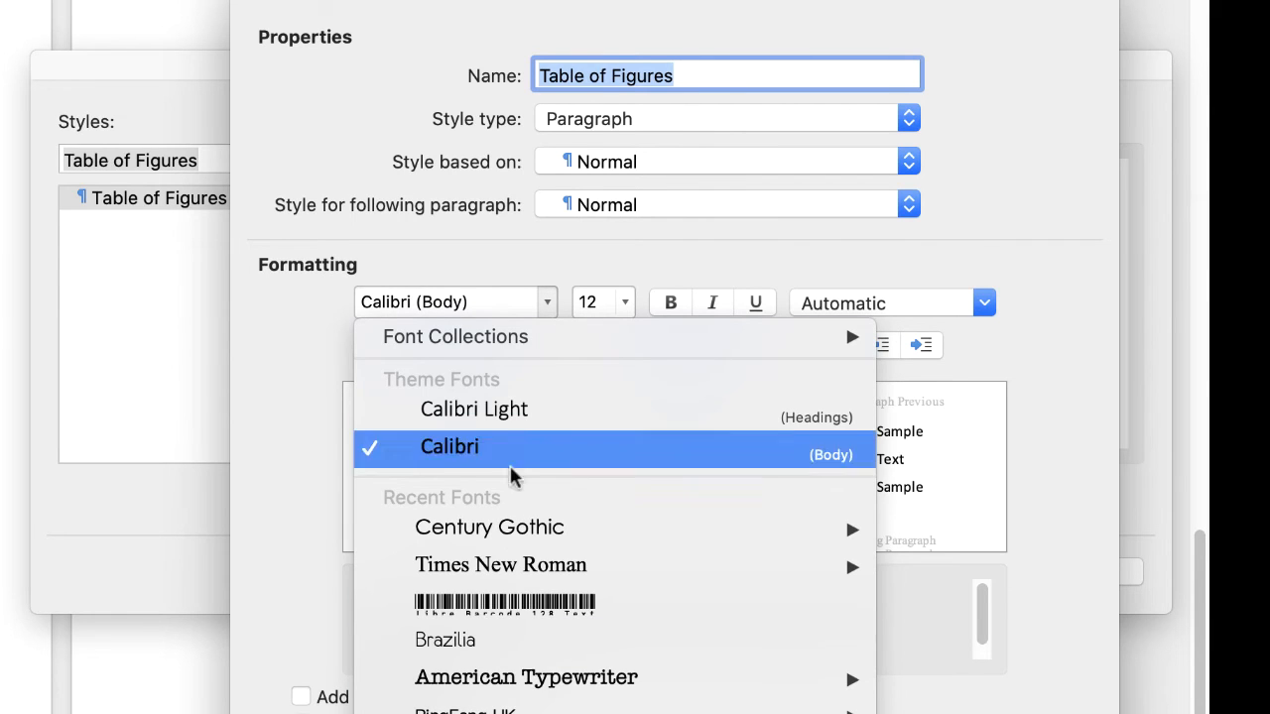
left_click(547, 307)
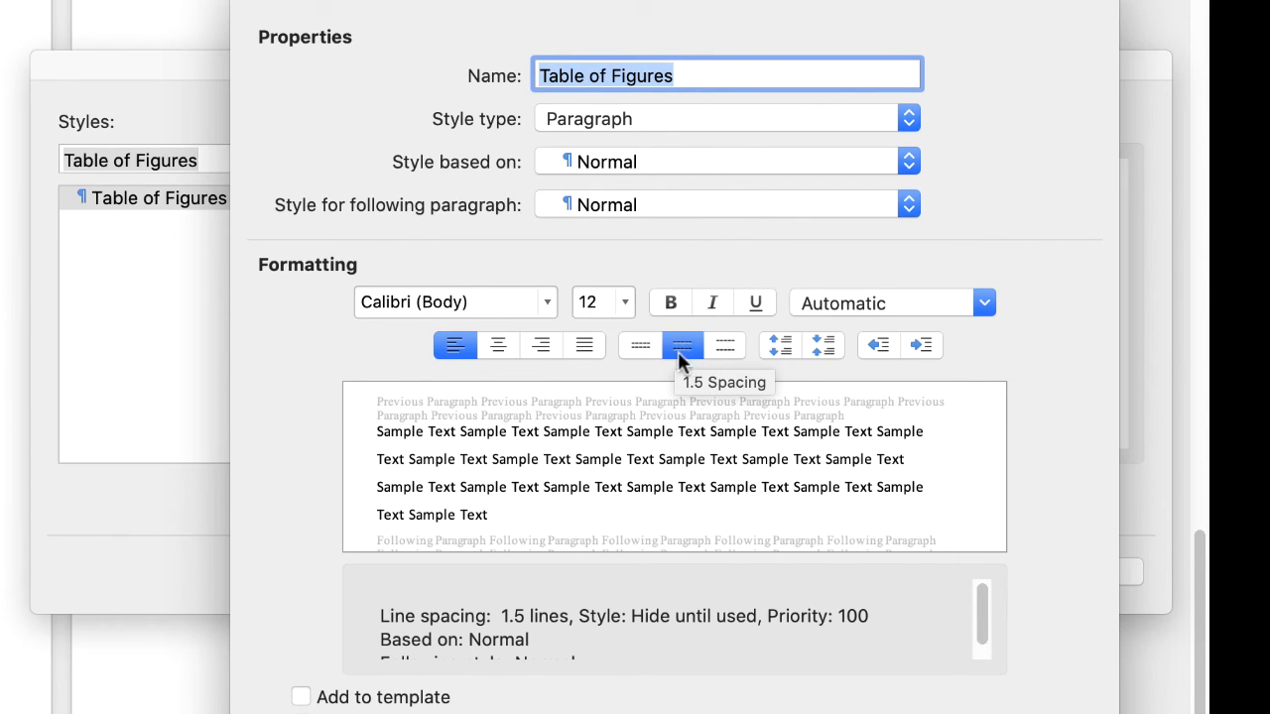
left_click(670, 305)
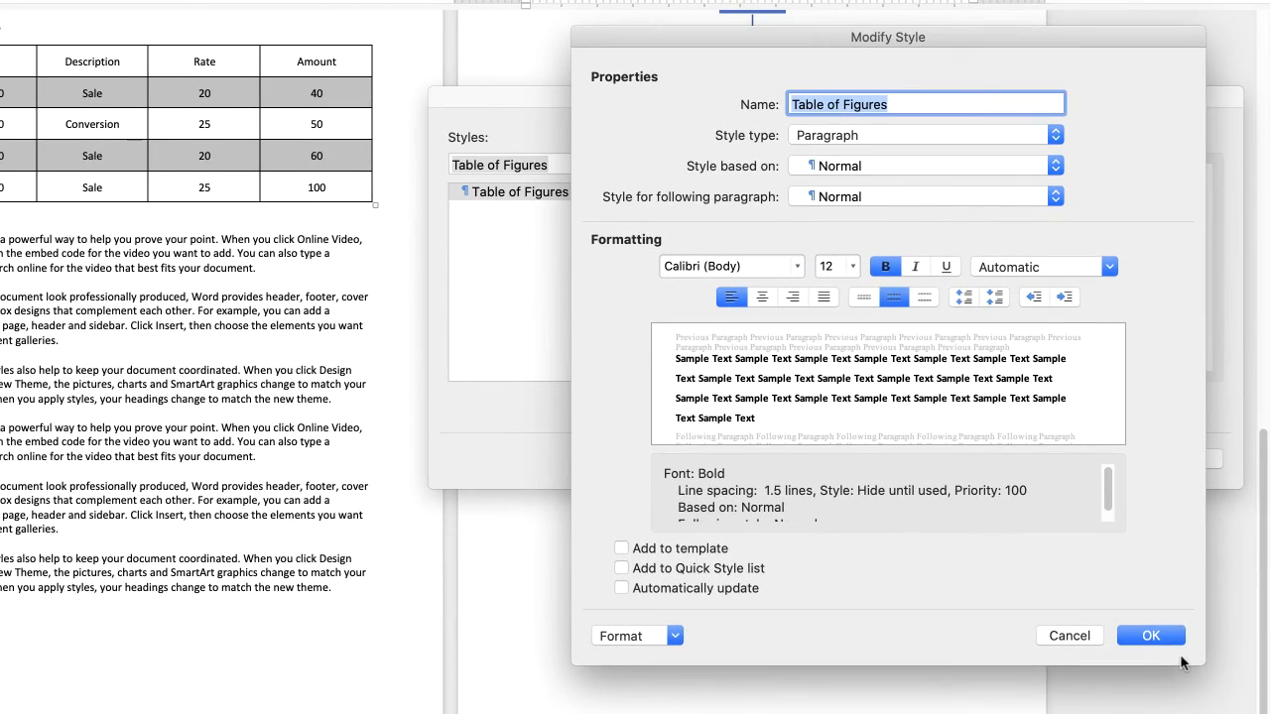
left_click(1167, 636)
left_click(1190, 456)
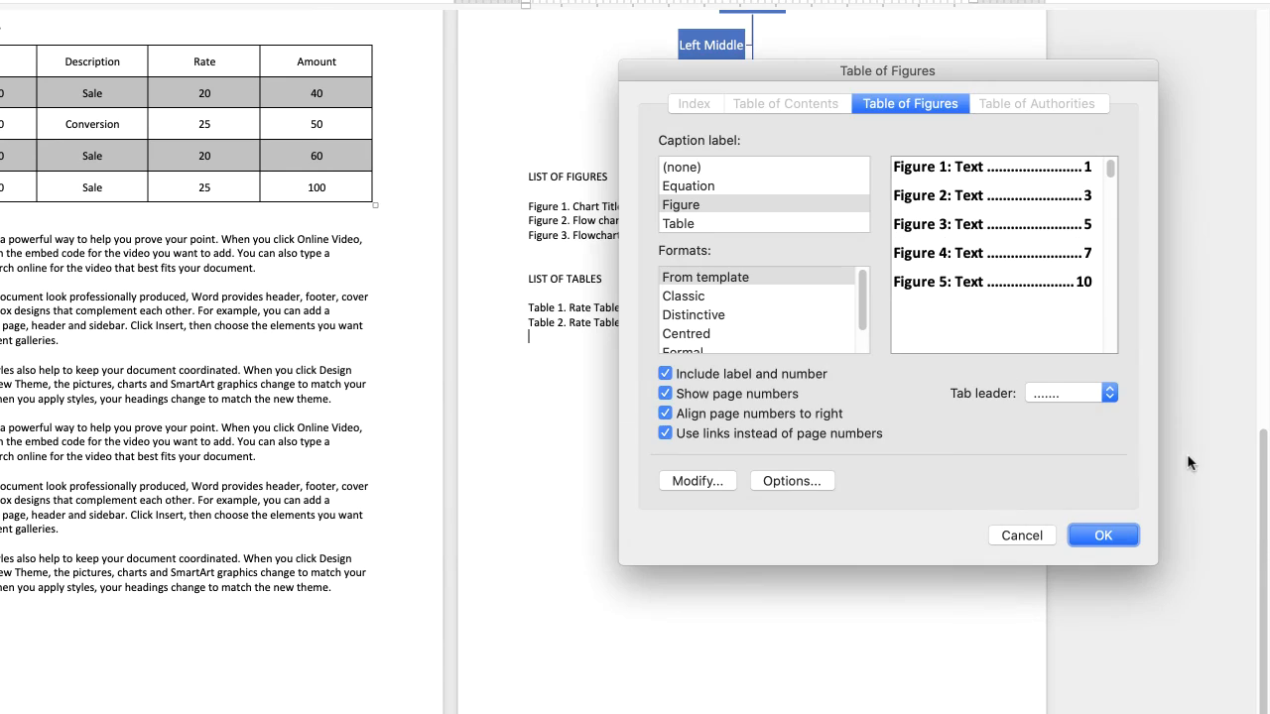
- Apply the table of figures settings for the Figure label, replacing the existing list under the LIST OF FIGURES heading
left_click(1102, 535)
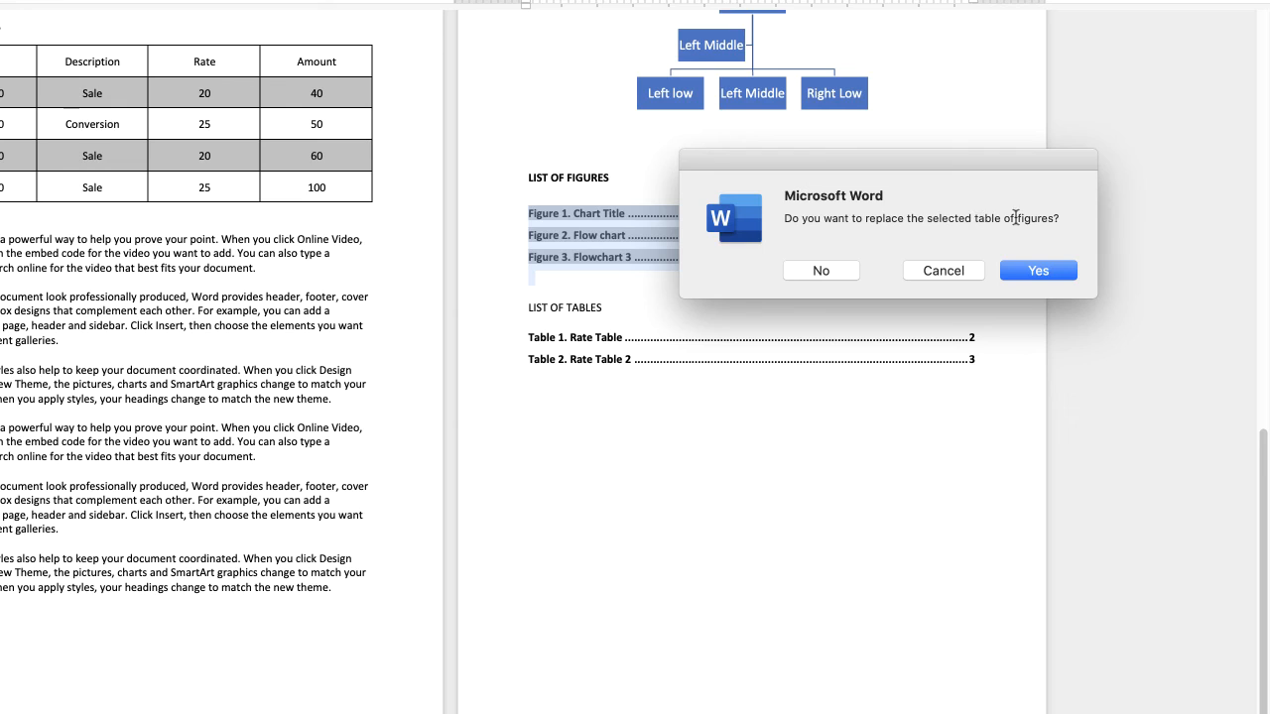
left_click(1038, 269)
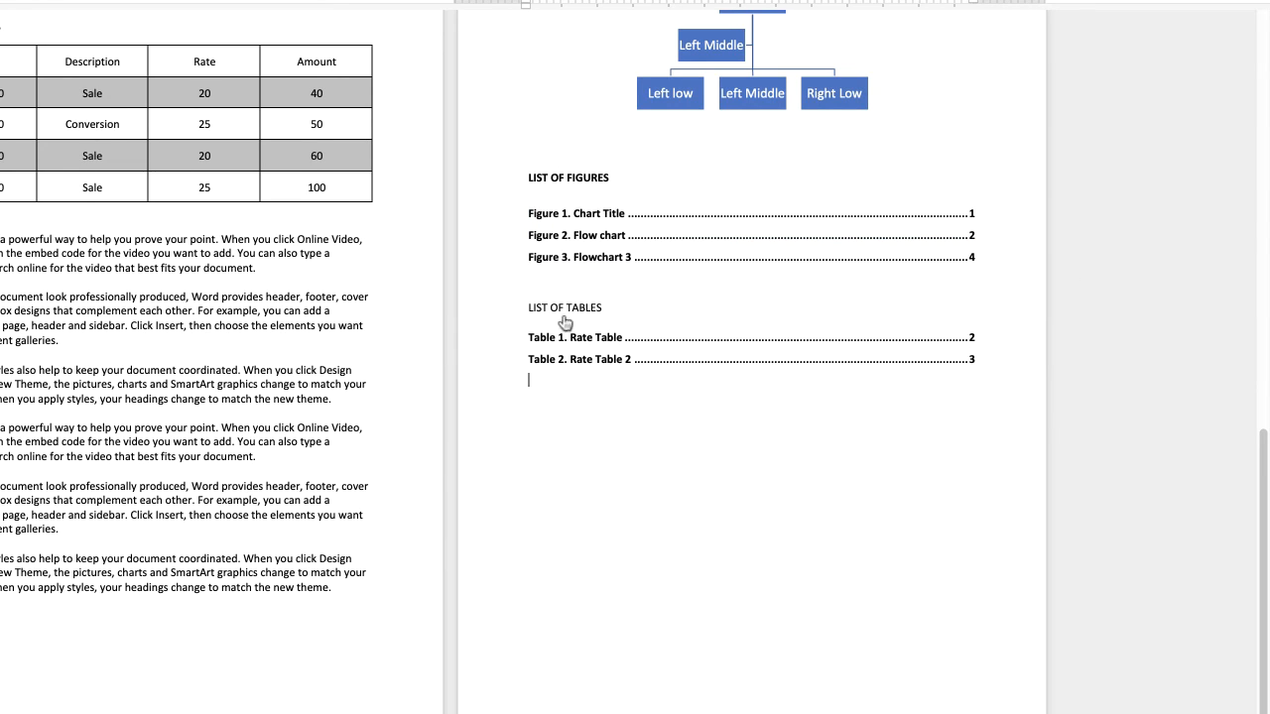